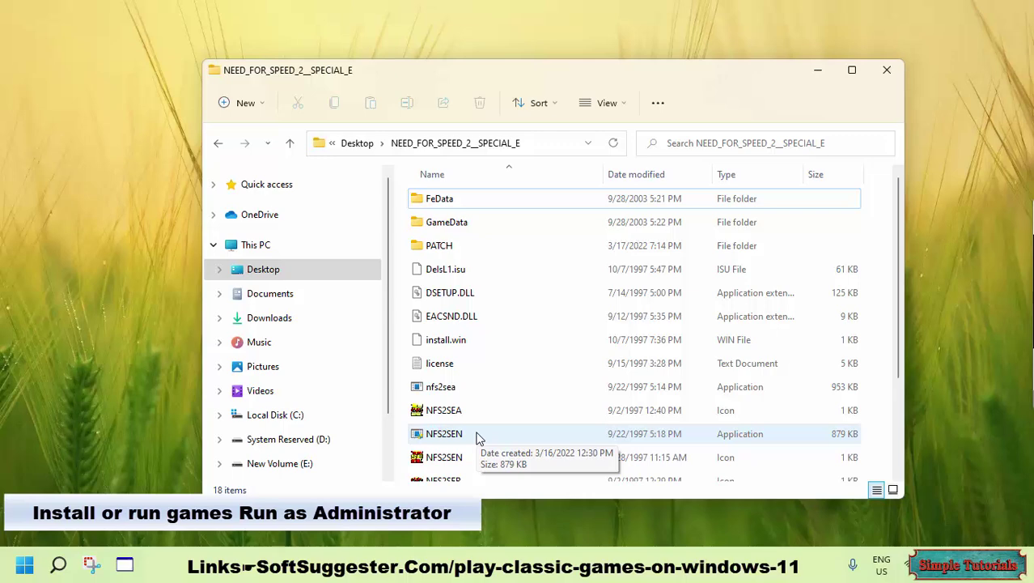
Step: Run the NFS2SEN application from the NEED_FOR_SPEED_2__SPECIAL_E folder as administrator
{"action": "right_click", "coordinate": [476, 438]}
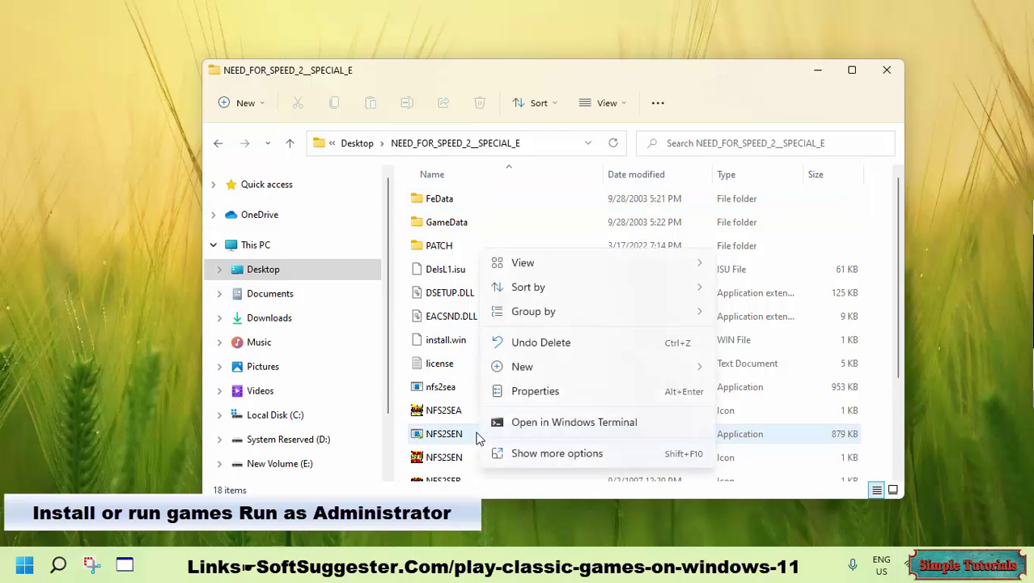
{"action": "left_click", "coordinate": [450, 437]}
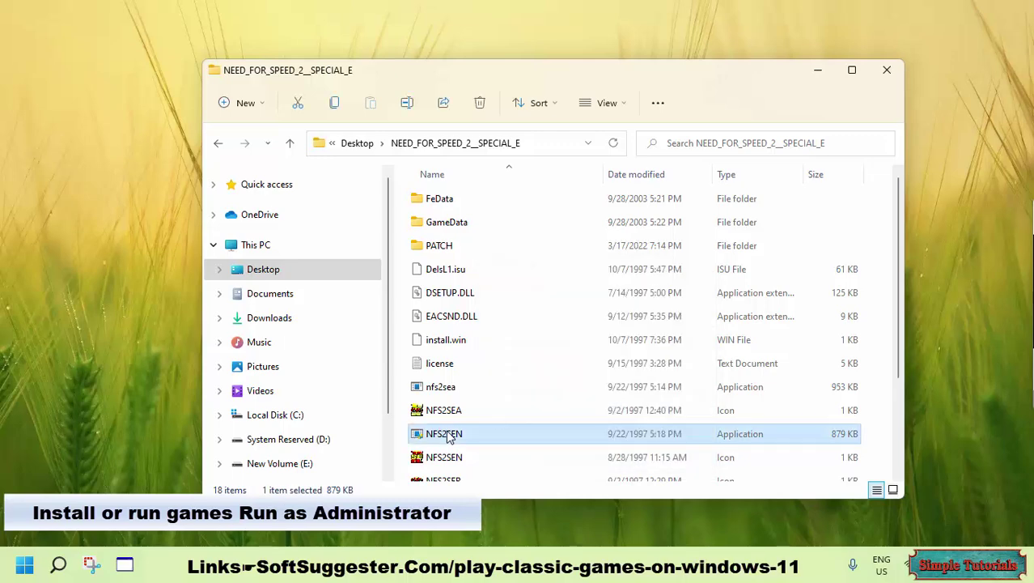
{"action": "right_click", "coordinate": [450, 437]}
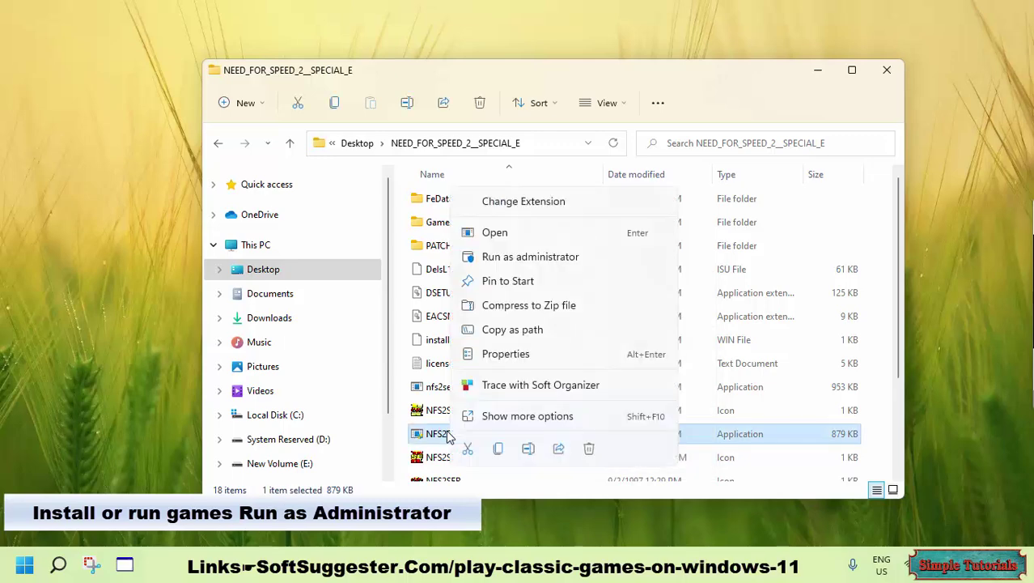
{"action": "left_click", "coordinate": [508, 257]}
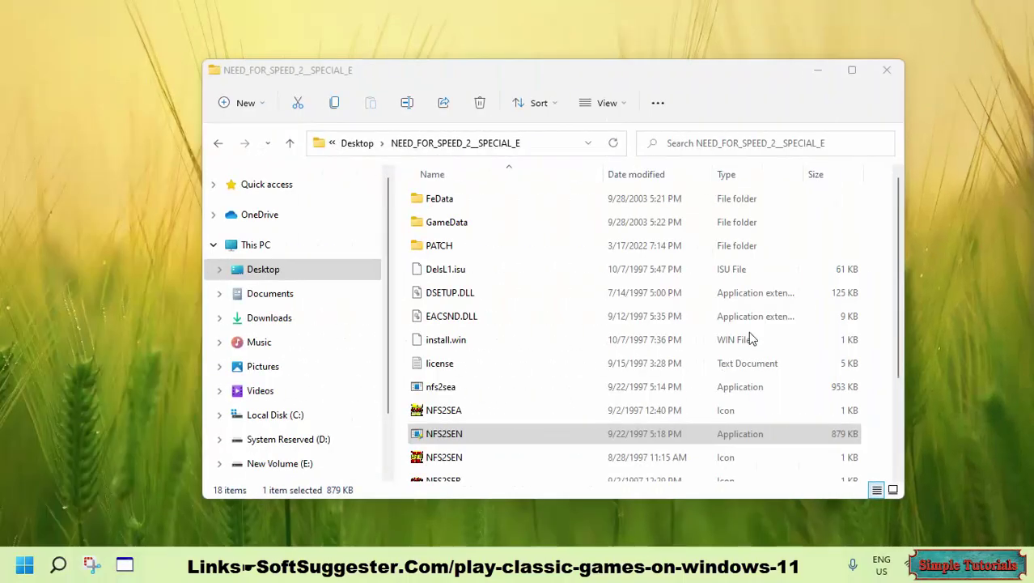
Step: Set the NFS2SEN application's compatibility properties to run the program as an administrator
{"action": "left_click", "coordinate": [624, 436]}
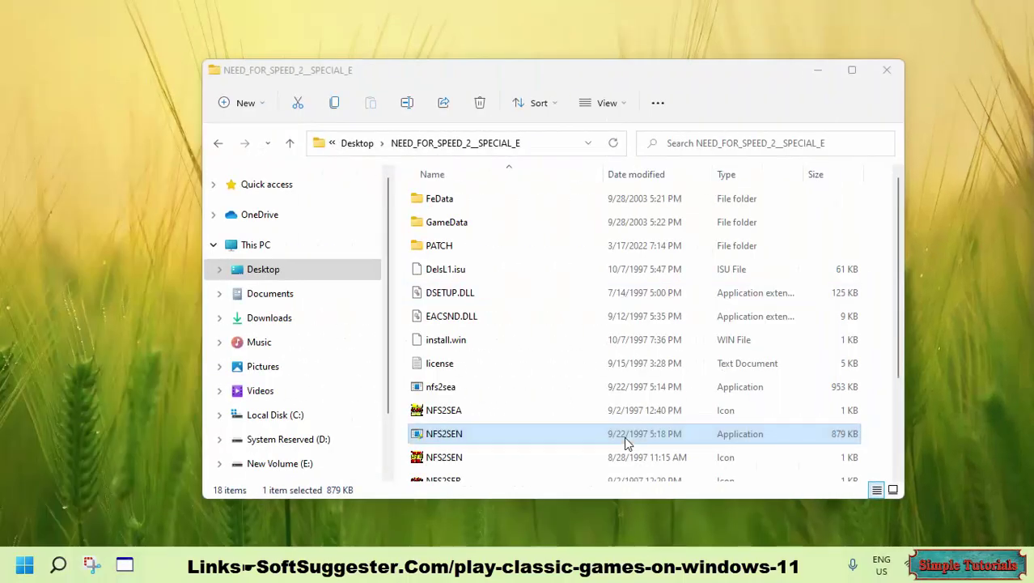
{"action": "right_click", "coordinate": [435, 437]}
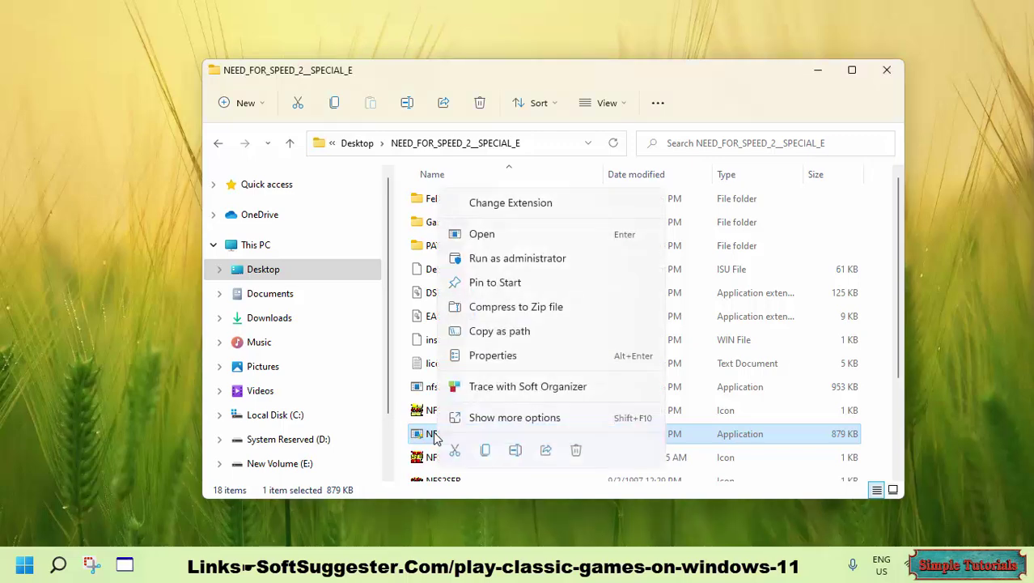
{"action": "left_click", "coordinate": [479, 358]}
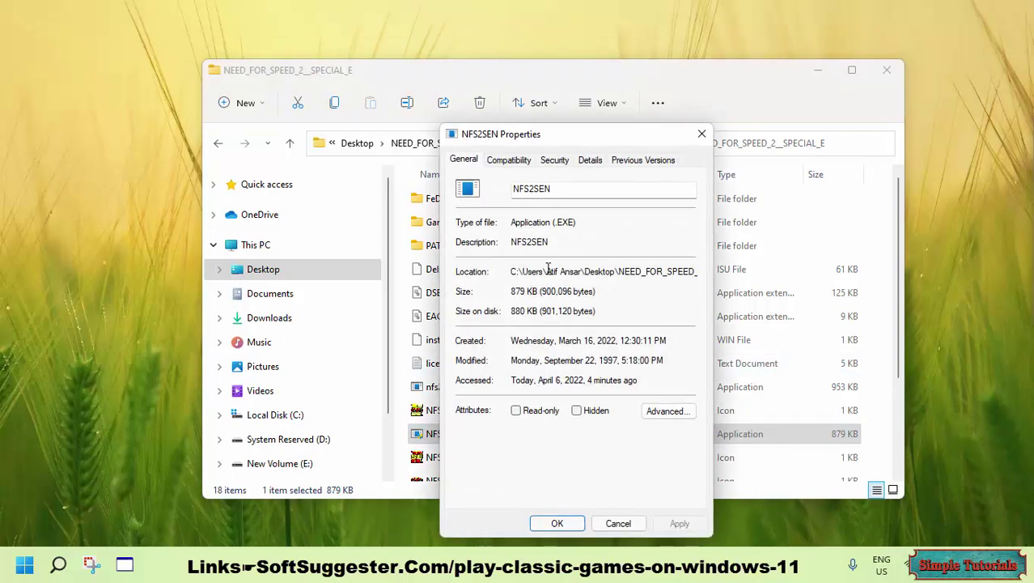
{"action": "left_click", "coordinate": [510, 160]}
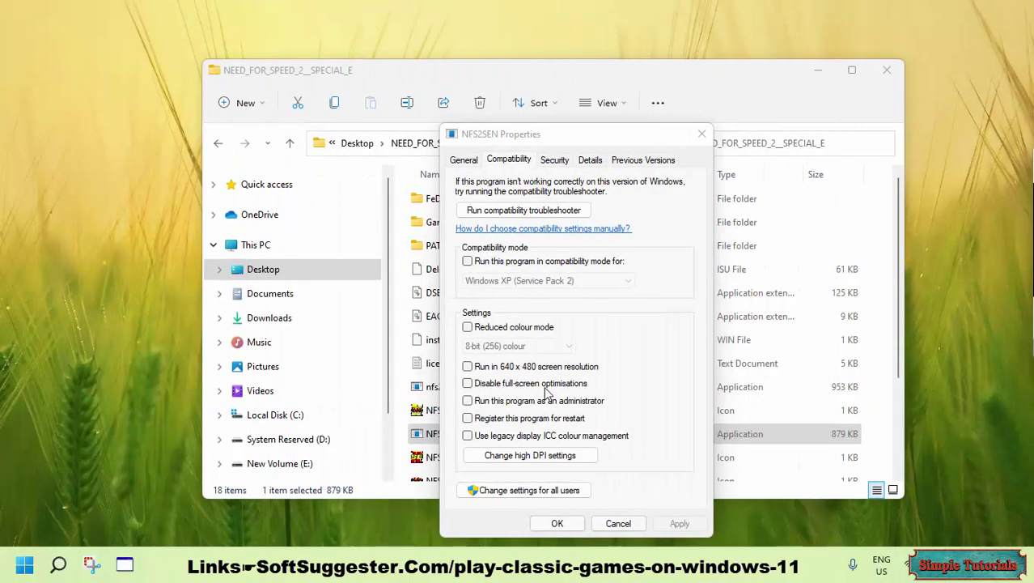
{"action": "left_click", "coordinate": [523, 403]}
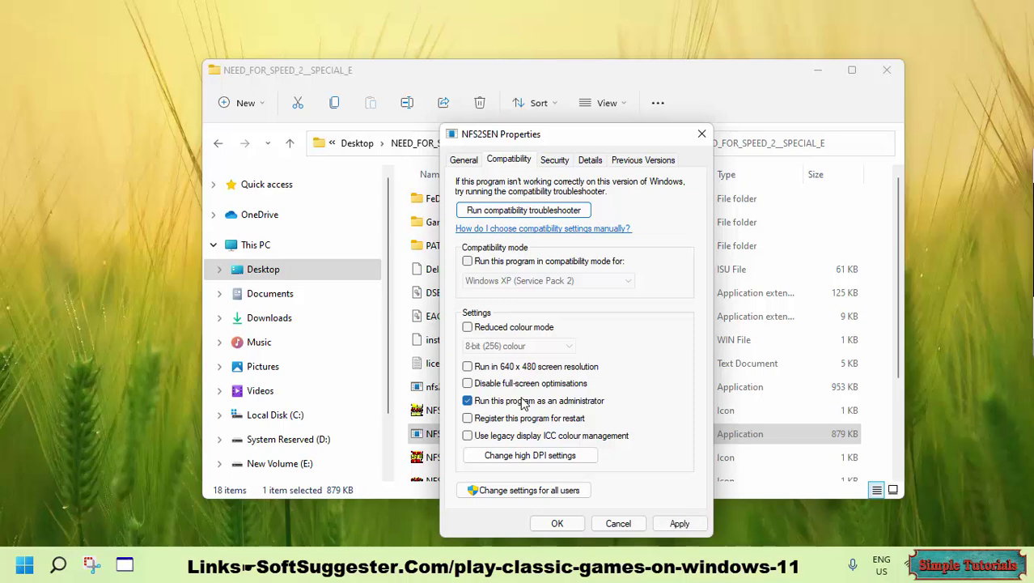
{"action": "left_click", "coordinate": [544, 523]}
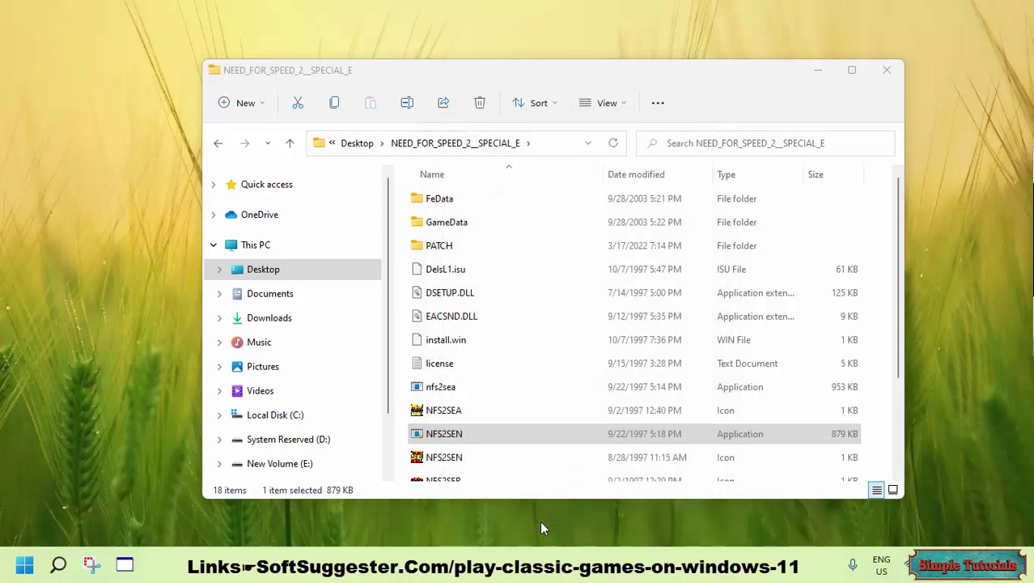
{"action": "left_click", "coordinate": [436, 438]}
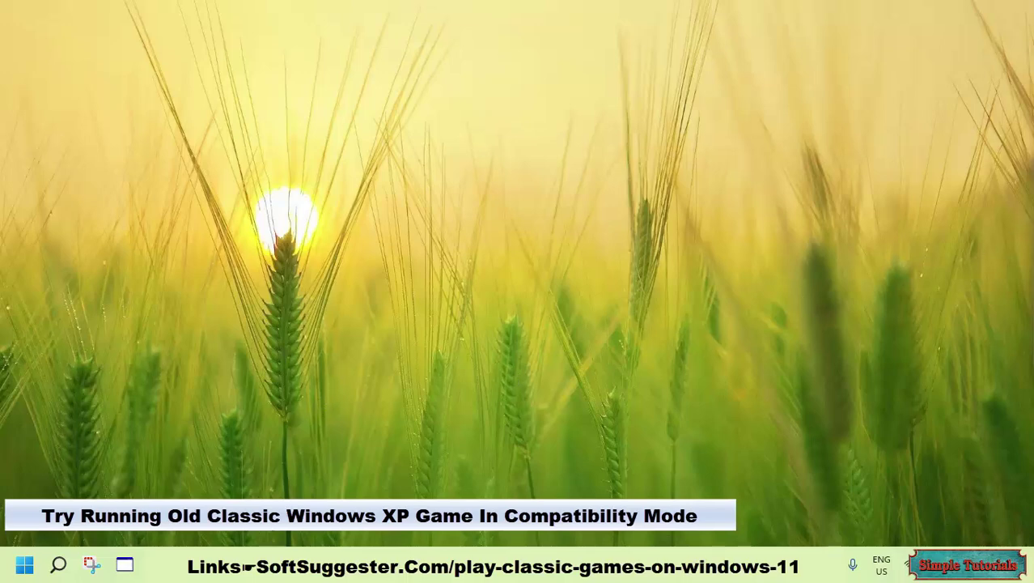
Step: Set the NFS2SEN application to run in compatibility mode for Windows XP (Service Pack 3) and apply it
{"action": "mouse_move", "coordinate": [289, 567]}
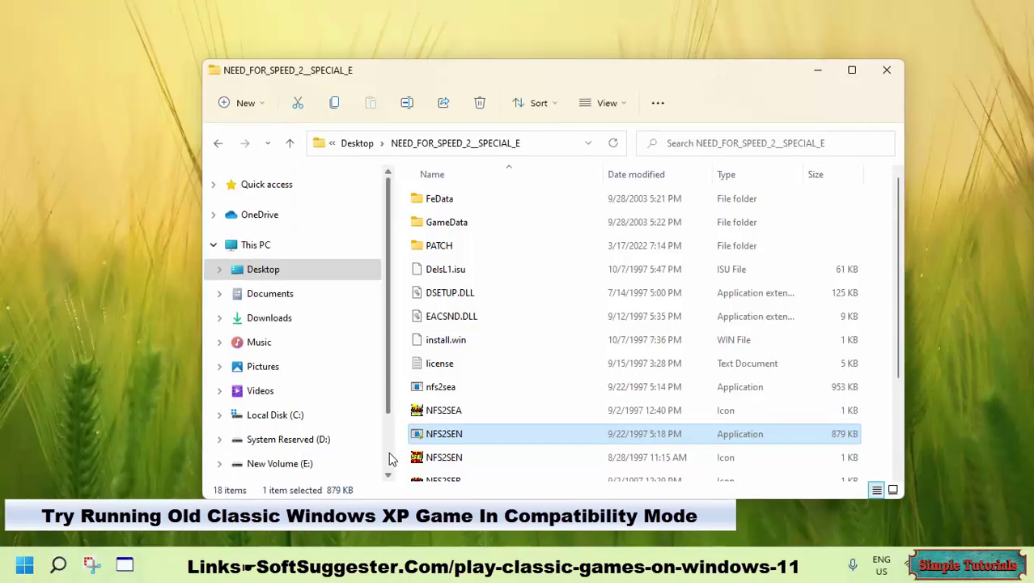
{"action": "right_click", "coordinate": [444, 444]}
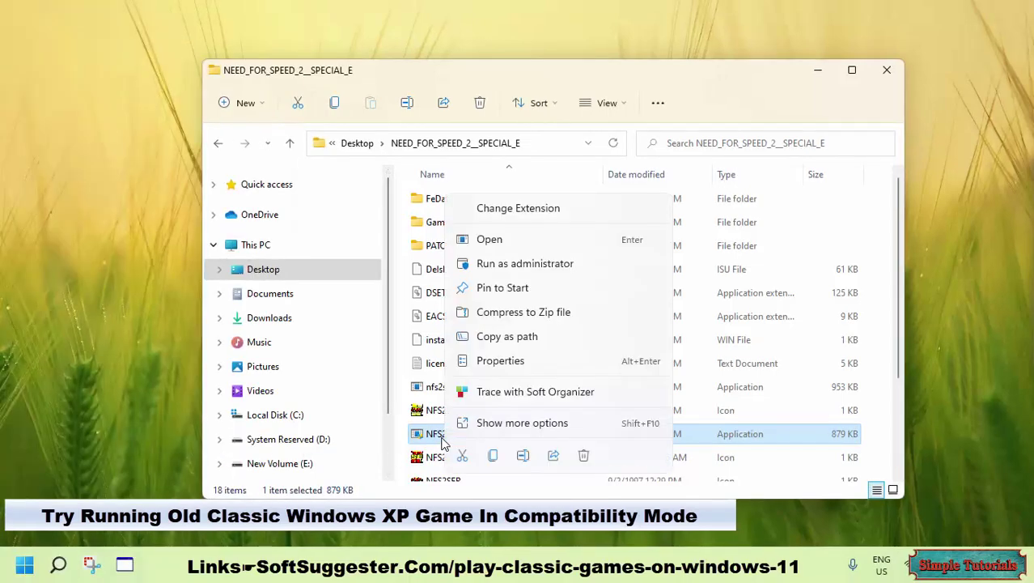
{"action": "left_click", "coordinate": [480, 368]}
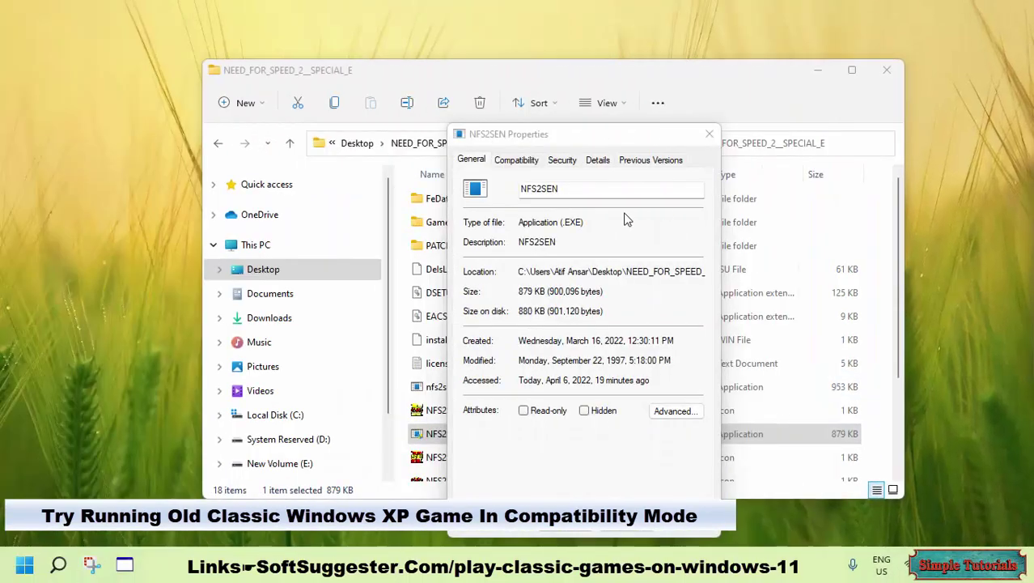
{"action": "left_click", "coordinate": [508, 162]}
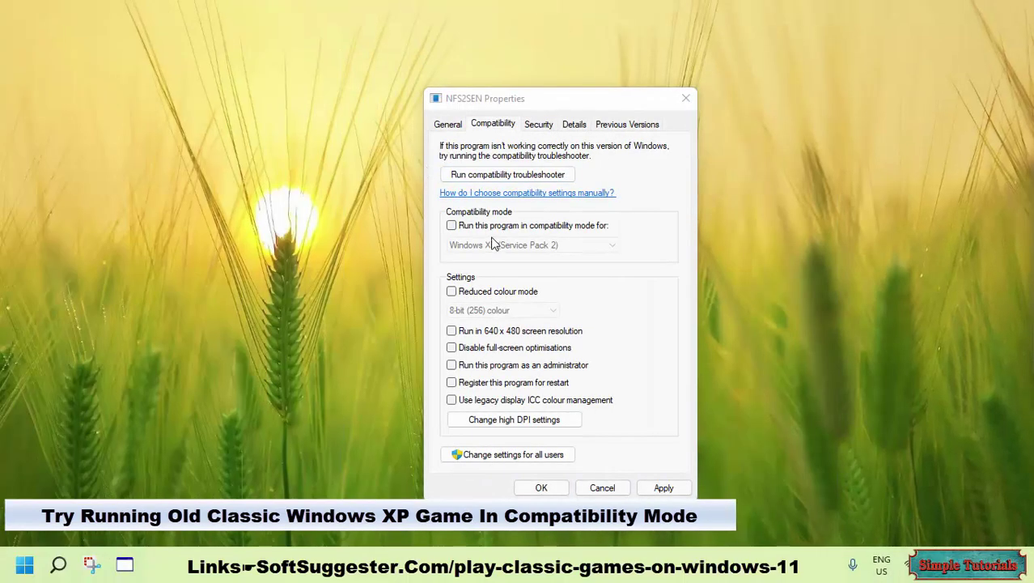
{"action": "left_click", "coordinate": [452, 226]}
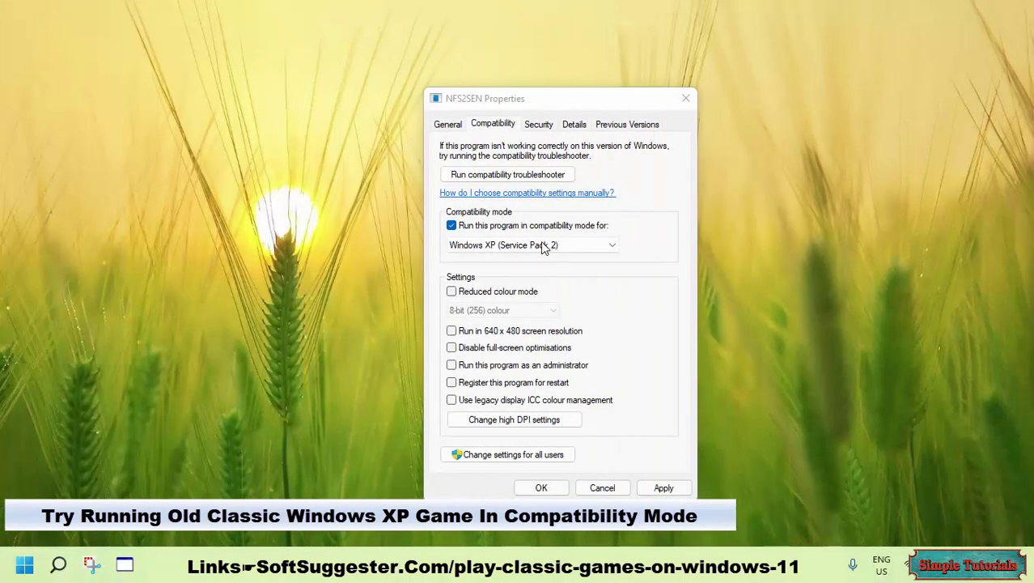
{"action": "left_click", "coordinate": [543, 247]}
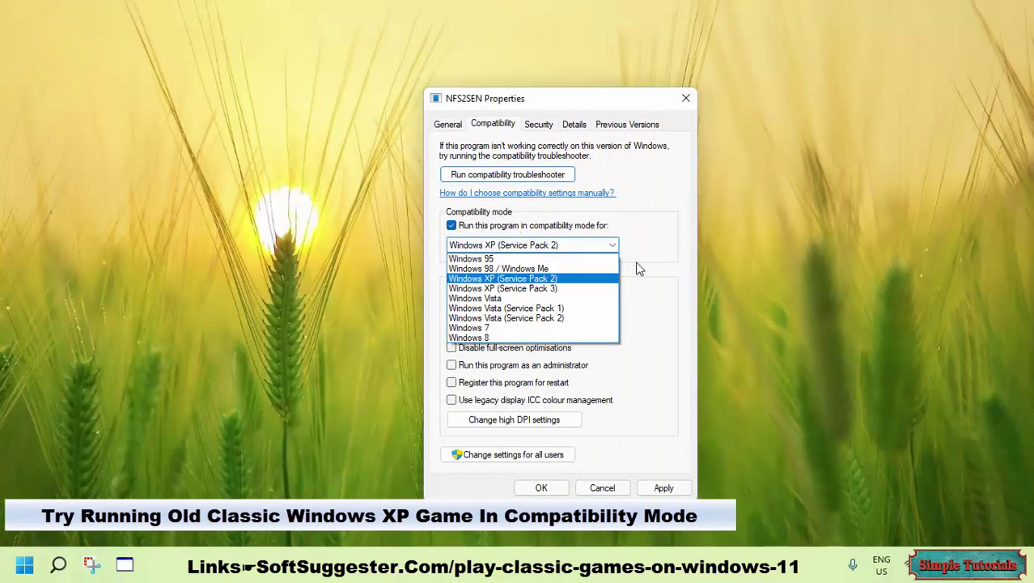
{"action": "left_click", "coordinate": [550, 288]}
{"action": "left_click", "coordinate": [562, 247]}
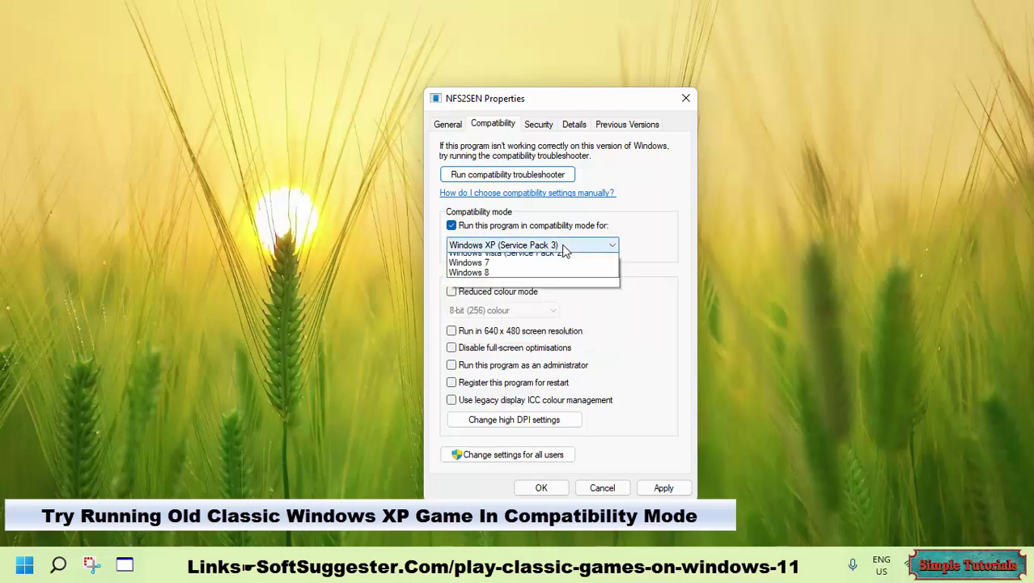
{"action": "left_click", "coordinate": [647, 241]}
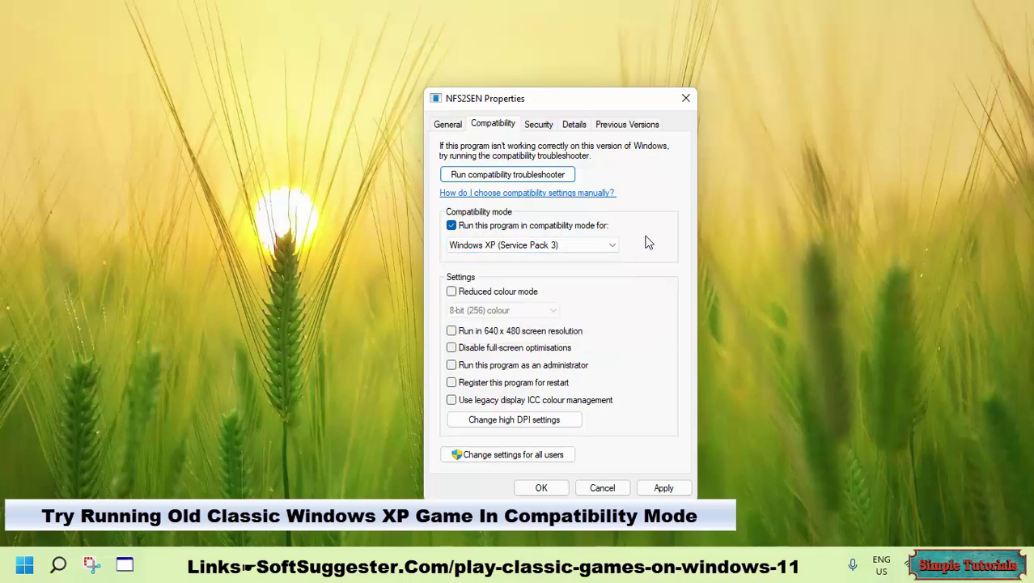
{"action": "left_click", "coordinate": [684, 487]}
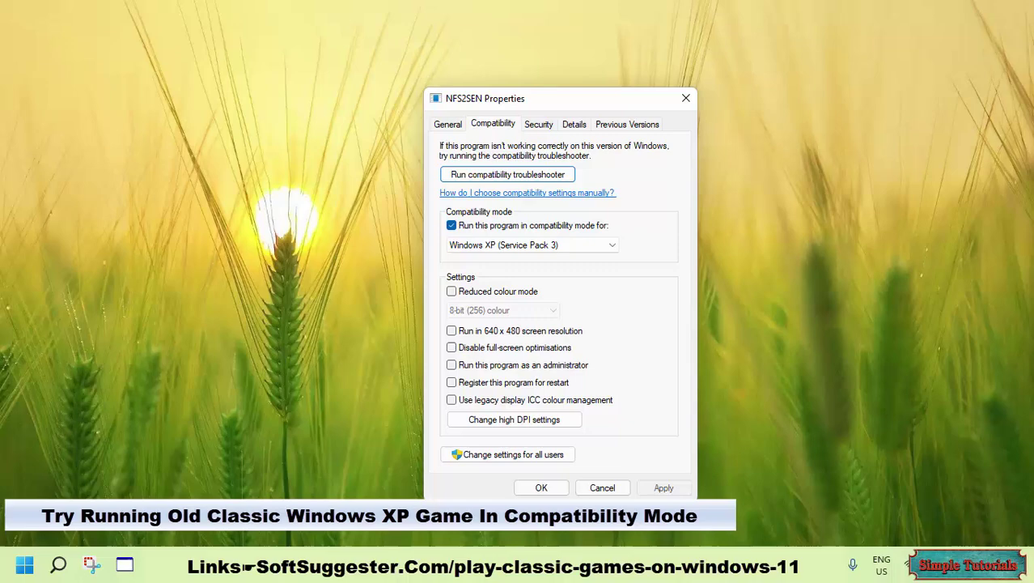
{"action": "left_click", "coordinate": [540, 487]}
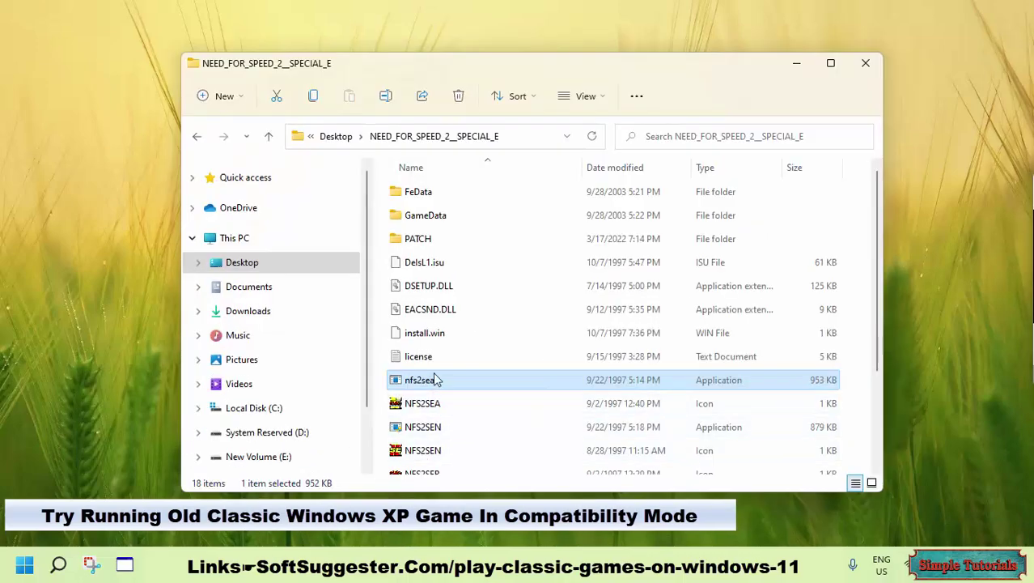
Step: Open the compatibility properties of the nfs2sea application
{"action": "right_click", "coordinate": [441, 384]}
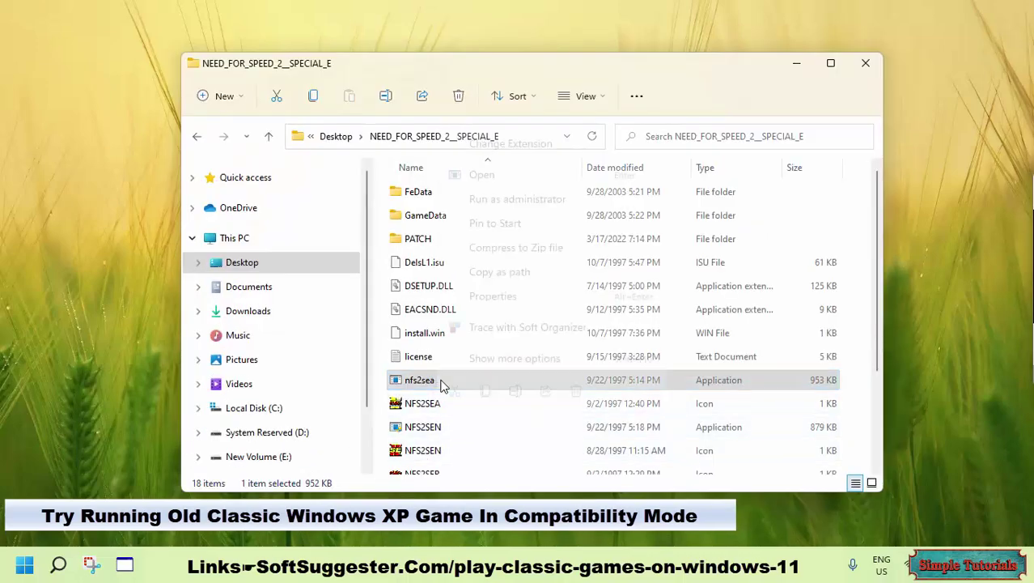
{"action": "left_click", "coordinate": [490, 299]}
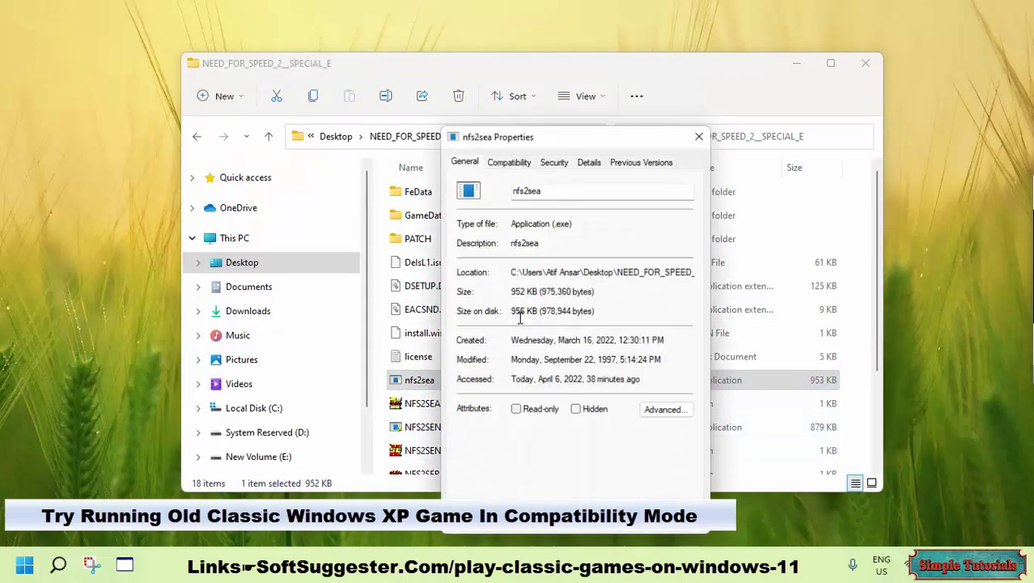
{"action": "left_click", "coordinate": [524, 162]}
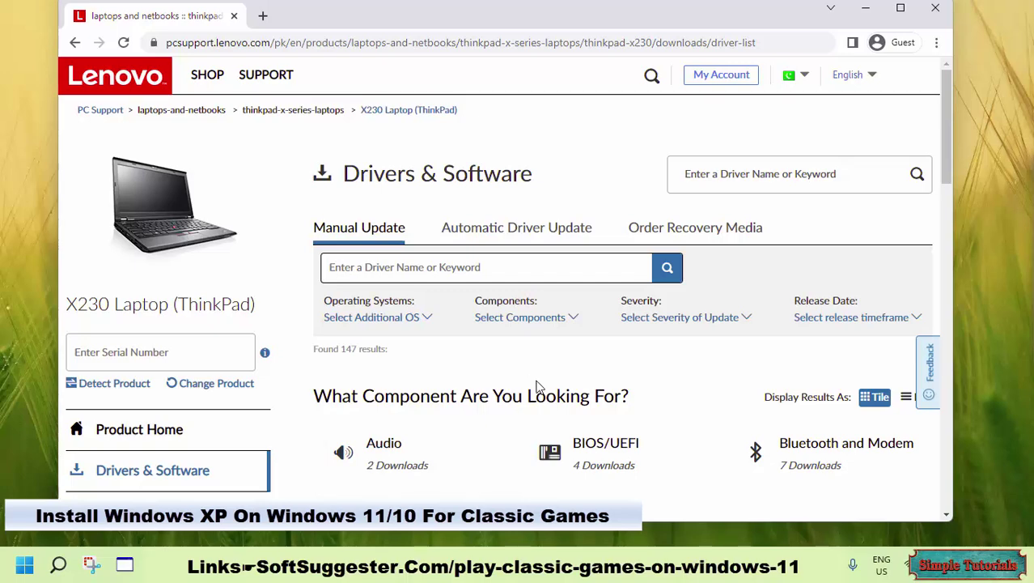
Step: On the Lenovo X230 drivers page in the browser, check the available operating systems for Windows XP, then close the page
{"action": "scroll", "coordinate": [538, 387], "scroll_direction": "down", "scroll_amount": 2}
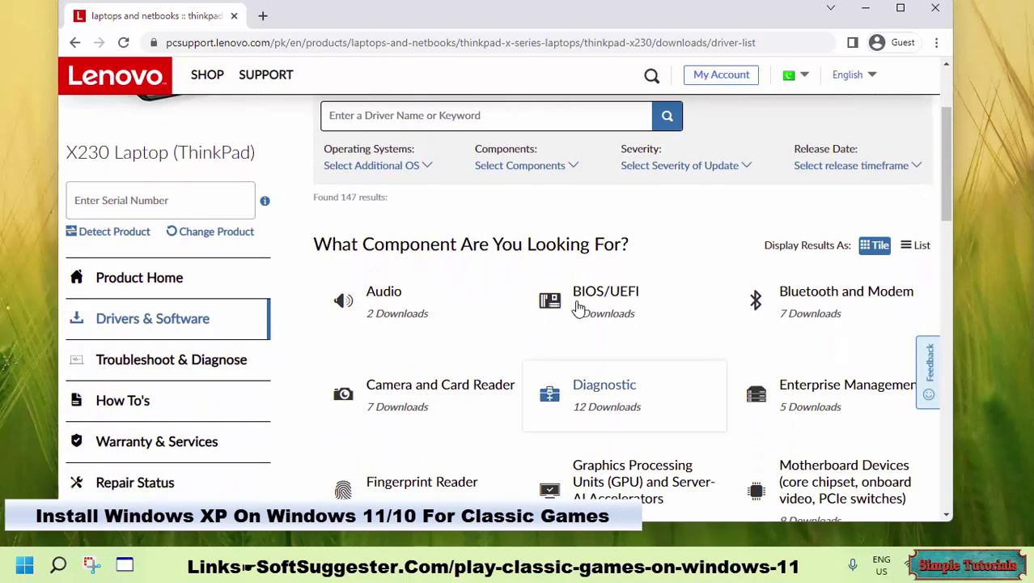
{"action": "left_click", "coordinate": [410, 166]}
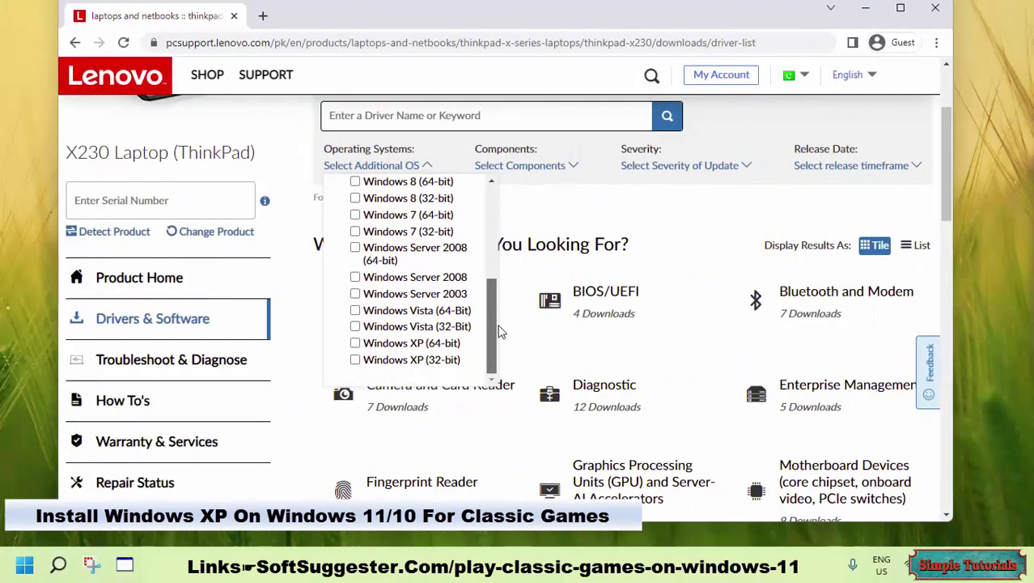
{"action": "left_click", "coordinate": [932, 8]}
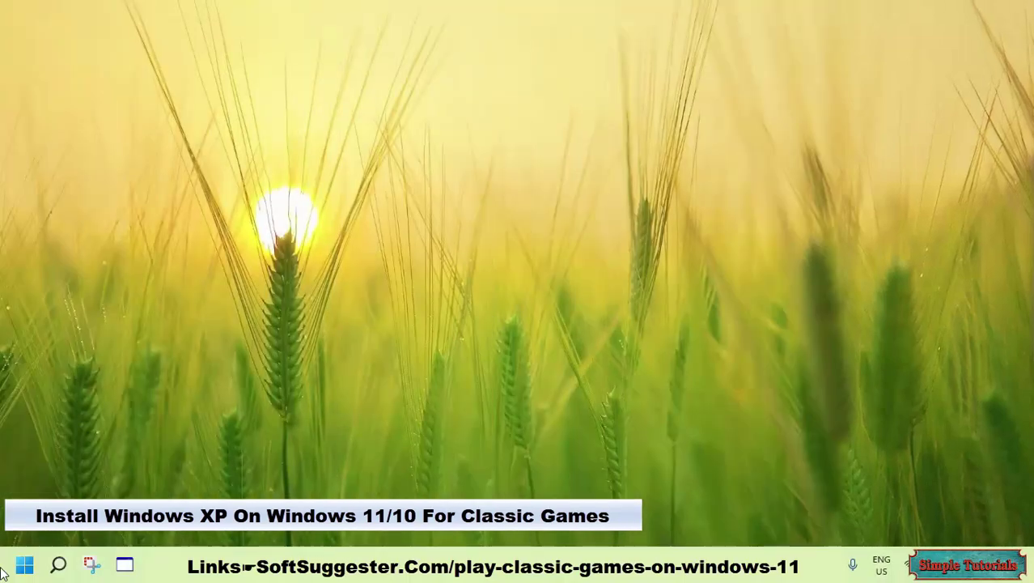
Step: Open System Information and check the computer's system type
{"action": "left_click", "coordinate": [19, 572]}
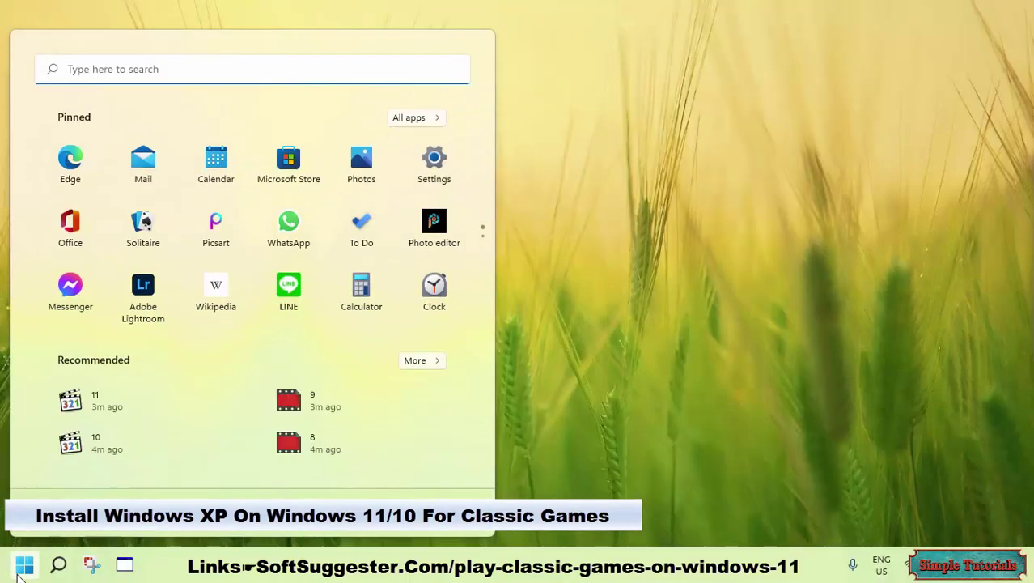
{"action": "type", "text": "sy"}
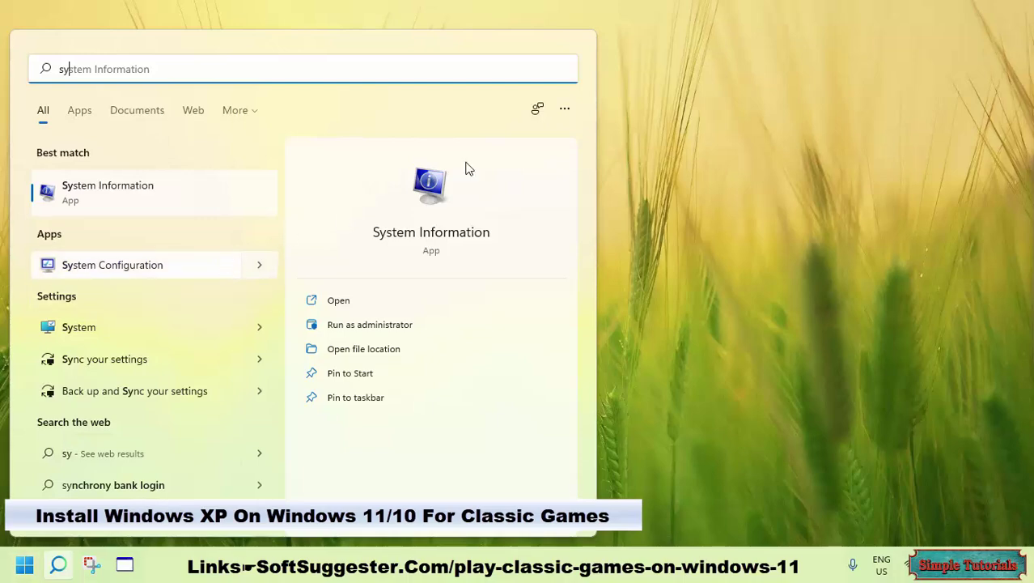
{"action": "key", "text": "Return"}
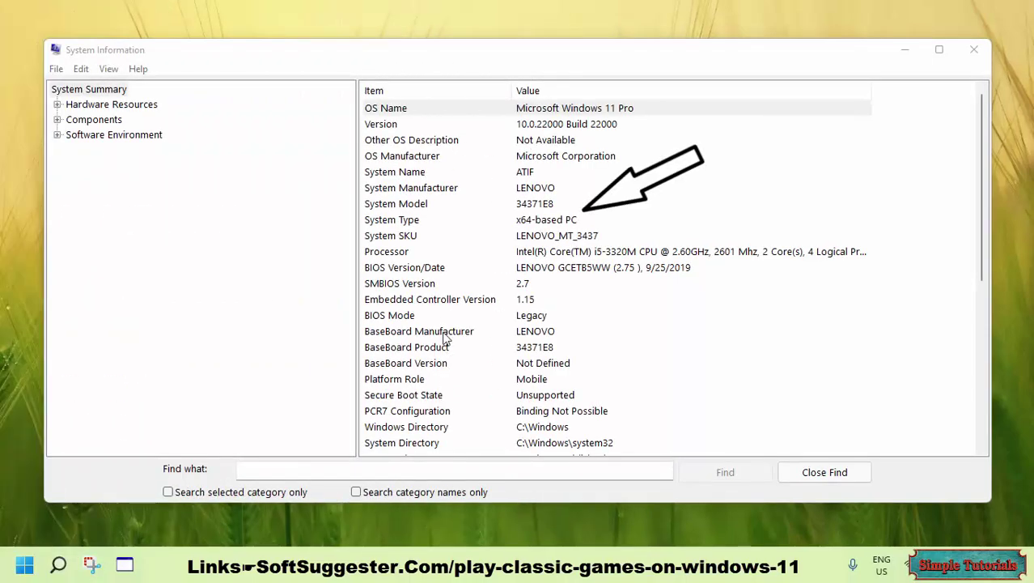
{"action": "left_click", "coordinate": [529, 222]}
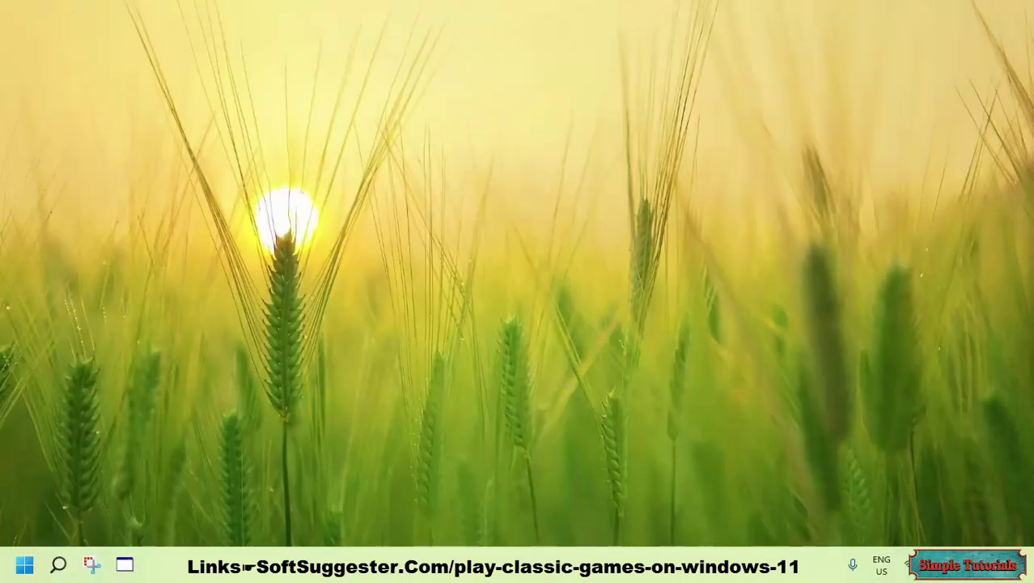
Step: Launch Oracle VM VirtualBox
{"action": "left_click", "coordinate": [23, 571]}
{"action": "type", "text": "v"}
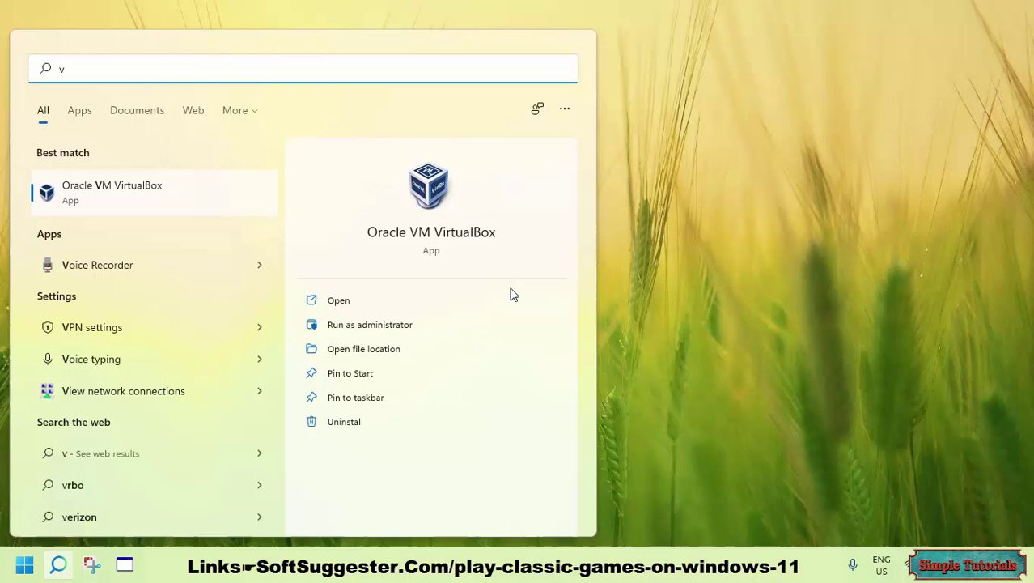
{"action": "left_click", "coordinate": [471, 234]}
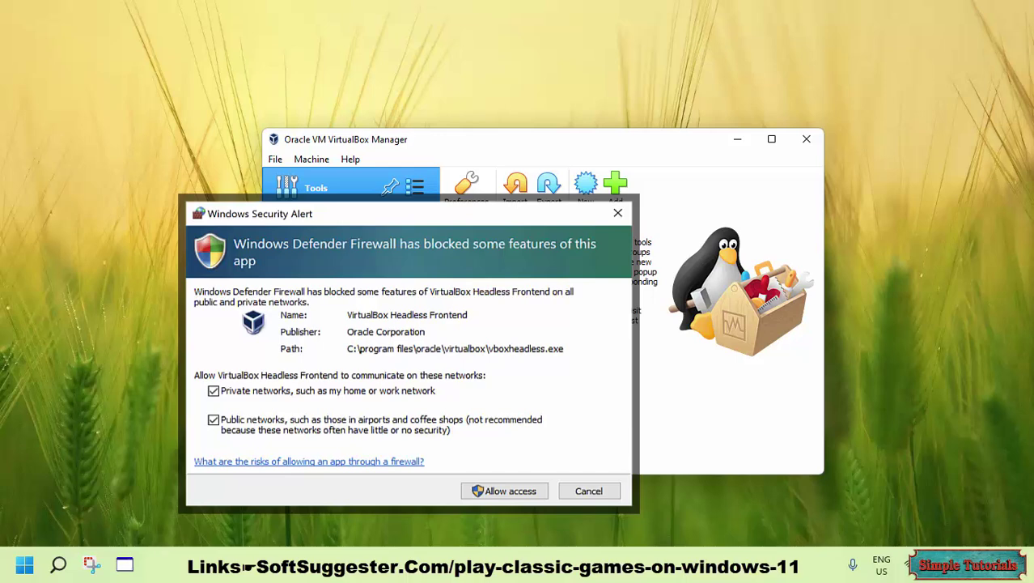
{"action": "key", "text": "Return"}
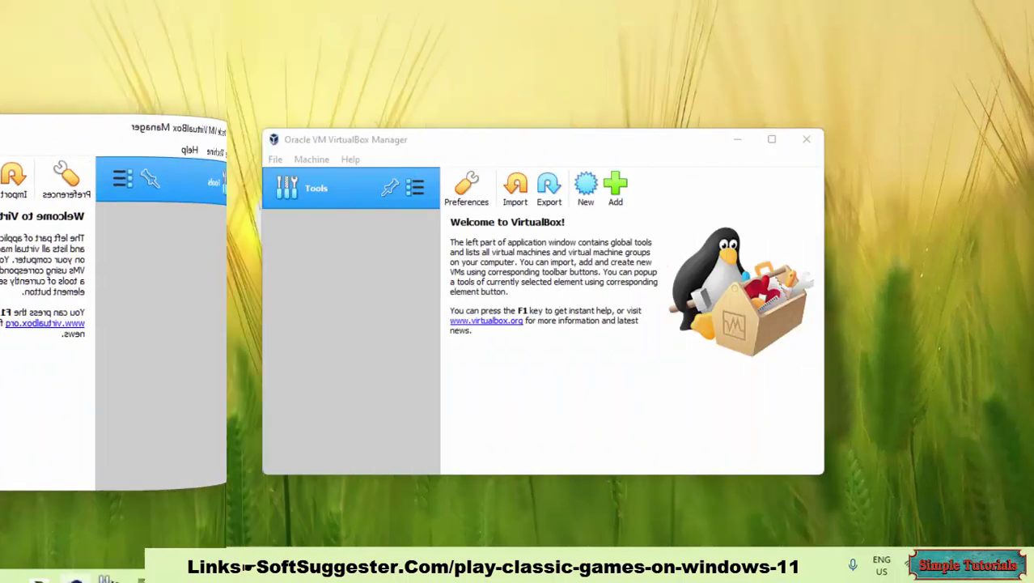
Step: Start a new virtual machine named Windows XP with type Microsoft Windows and version Windows XP (64-bit)
{"action": "left_click", "coordinate": [586, 192]}
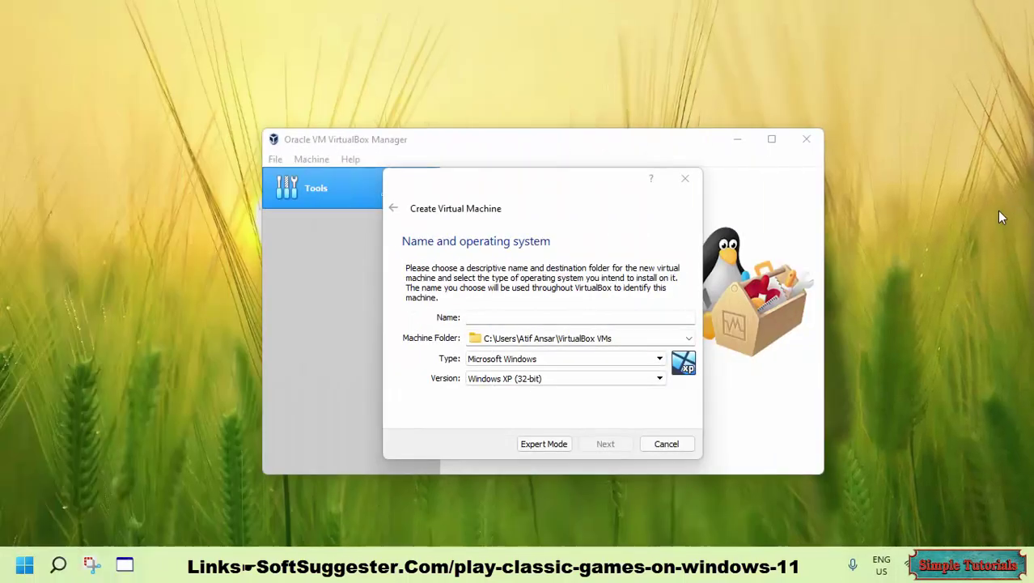
{"action": "right_click", "coordinate": [603, 317]}
{"action": "left_click", "coordinate": [701, 401]}
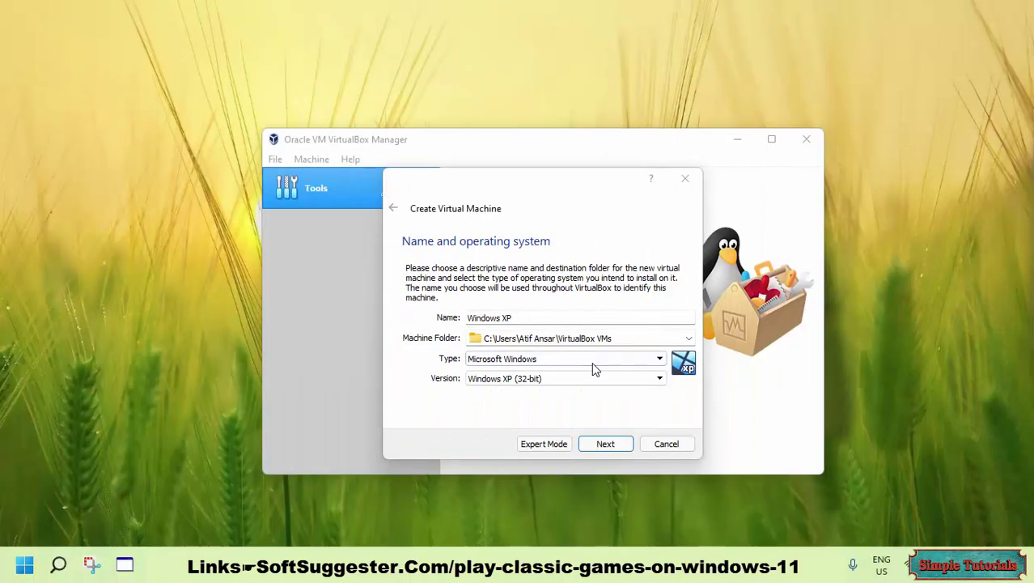
{"action": "left_click", "coordinate": [591, 362]}
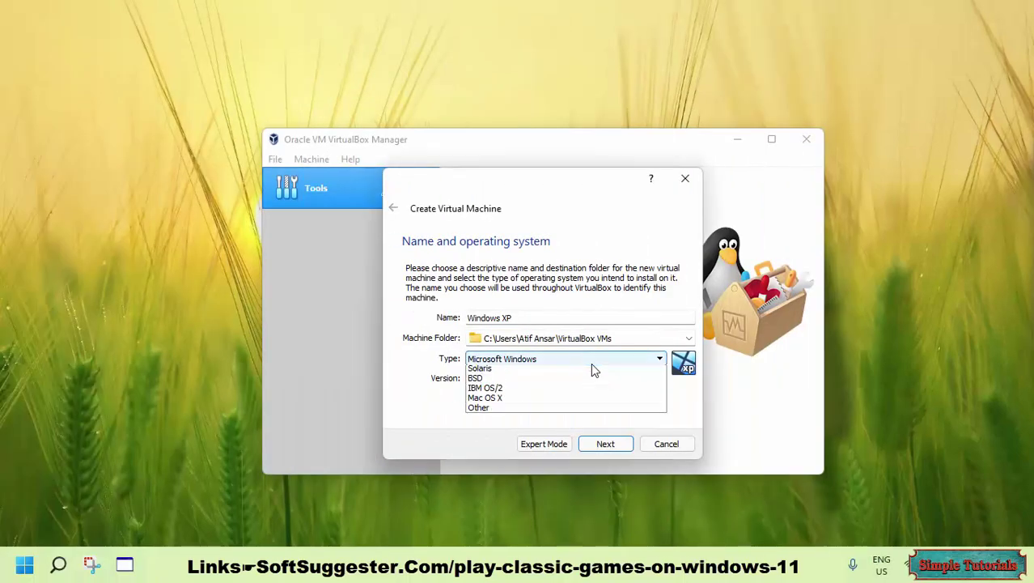
{"action": "left_click", "coordinate": [557, 372]}
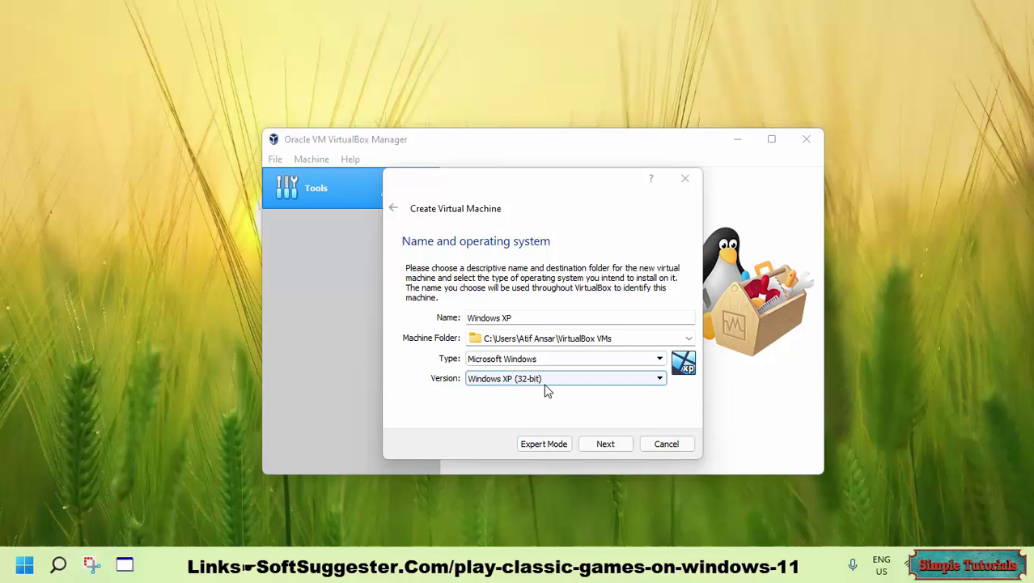
{"action": "left_click", "coordinate": [545, 386]}
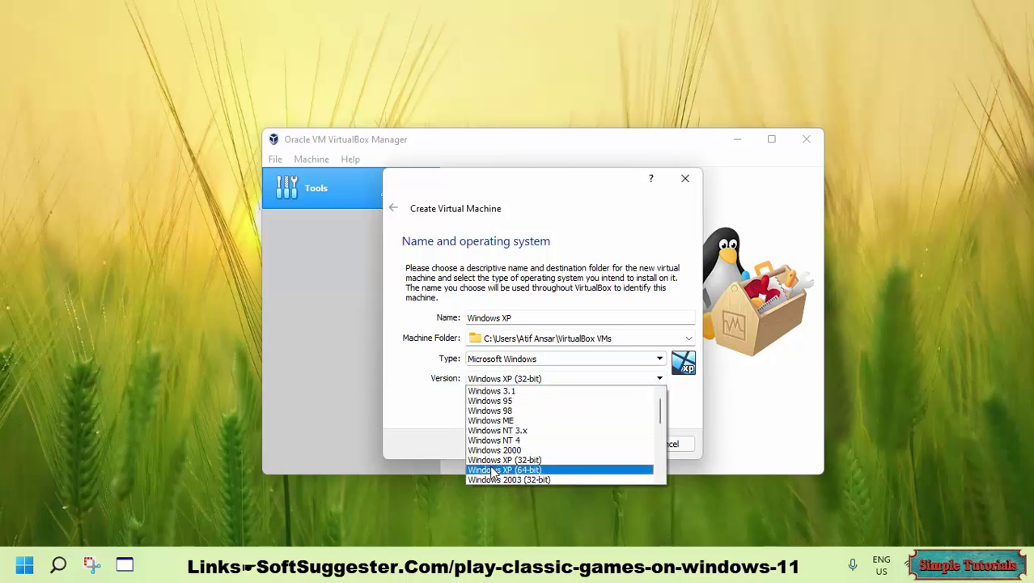
{"action": "left_click", "coordinate": [562, 470]}
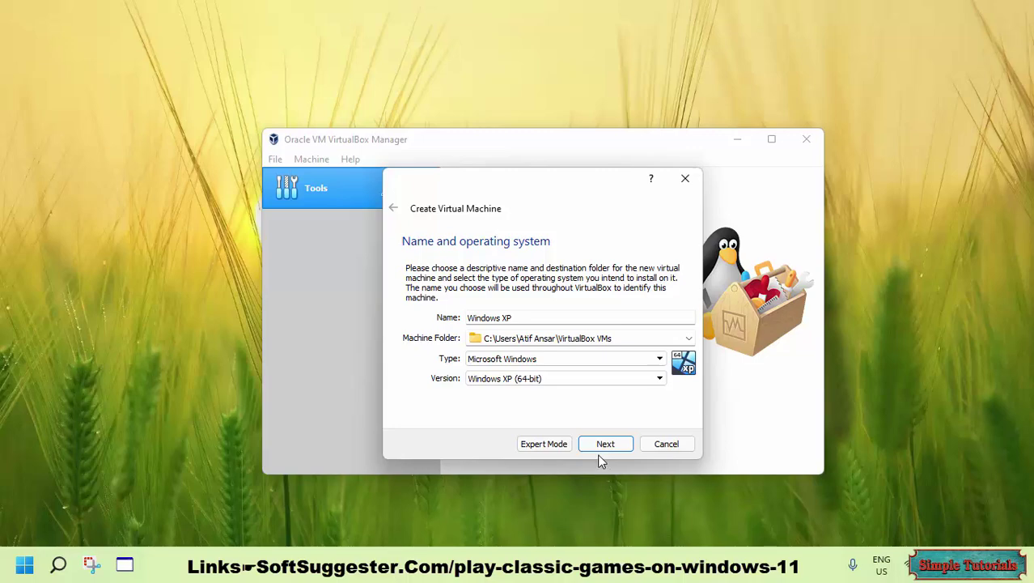
{"action": "left_click", "coordinate": [598, 449]}
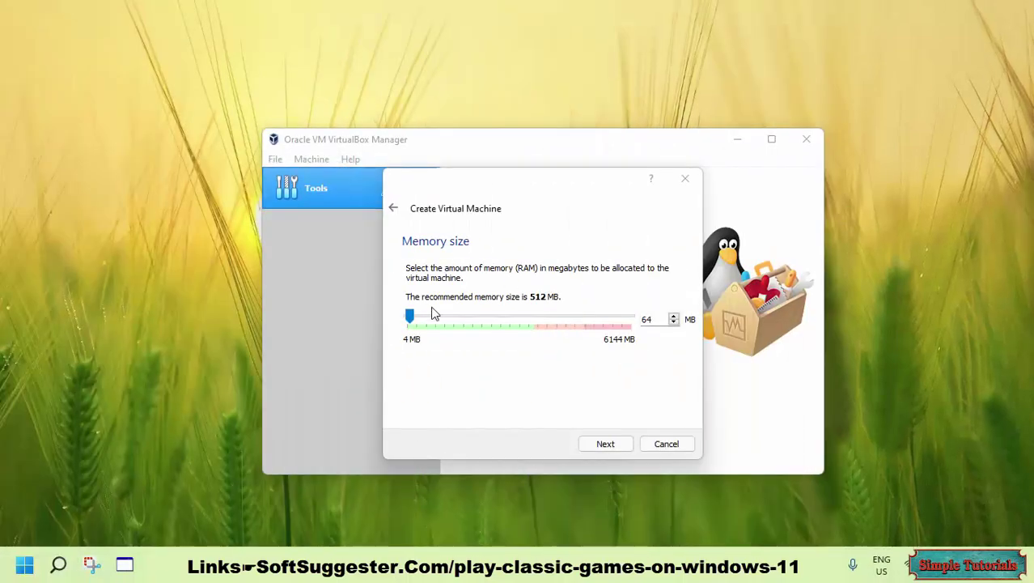
Step: Set the new virtual machine's memory size to 512 MB
{"action": "left_click_drag", "start_coordinate": [657, 318], "coordinate": [630, 309]}
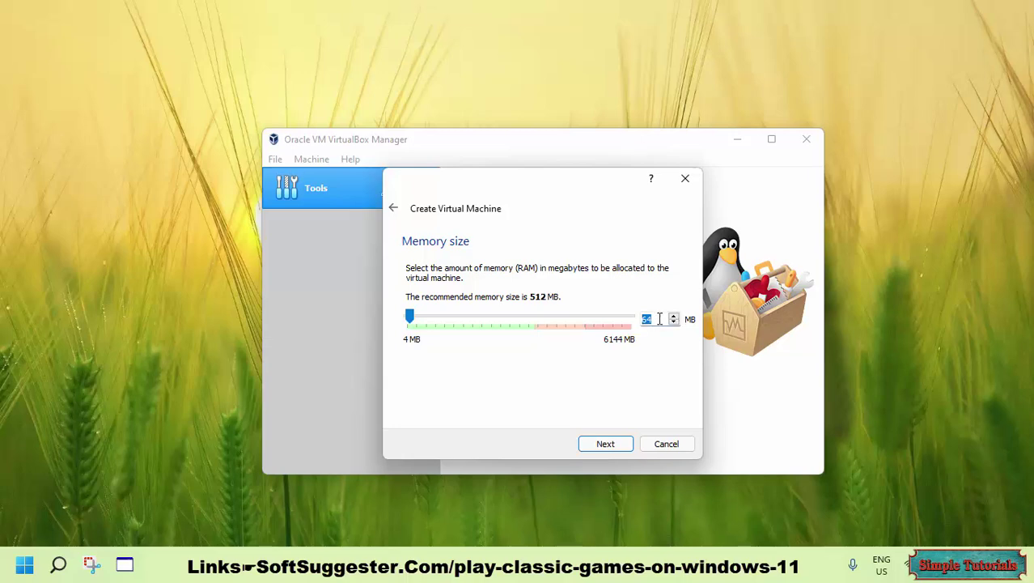
{"action": "right_click", "coordinate": [659, 319]}
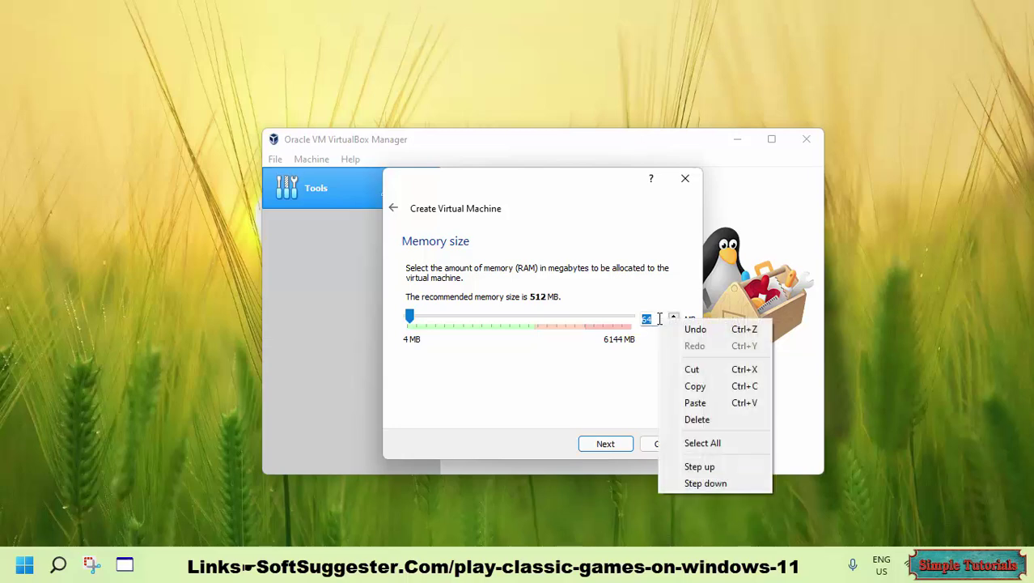
{"action": "left_click", "coordinate": [751, 403]}
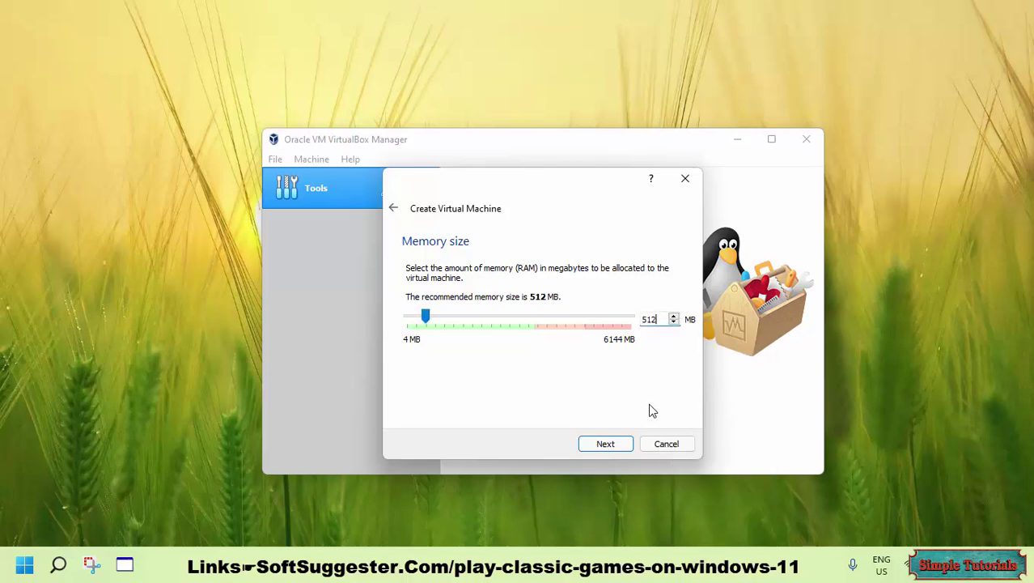
{"action": "key", "text": "ctrl+a"}
{"action": "left_click", "coordinate": [605, 443]}
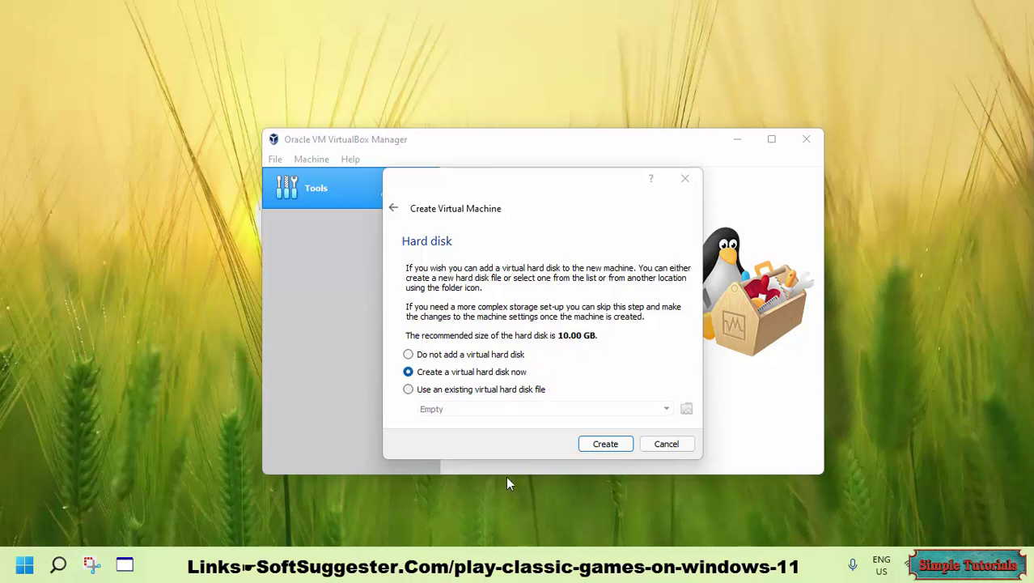
Step: Create a 5 GB virtual hard disk for the machine, saved as Windows XP in VDI format in the Windows XP folder
{"action": "left_click", "coordinate": [597, 444]}
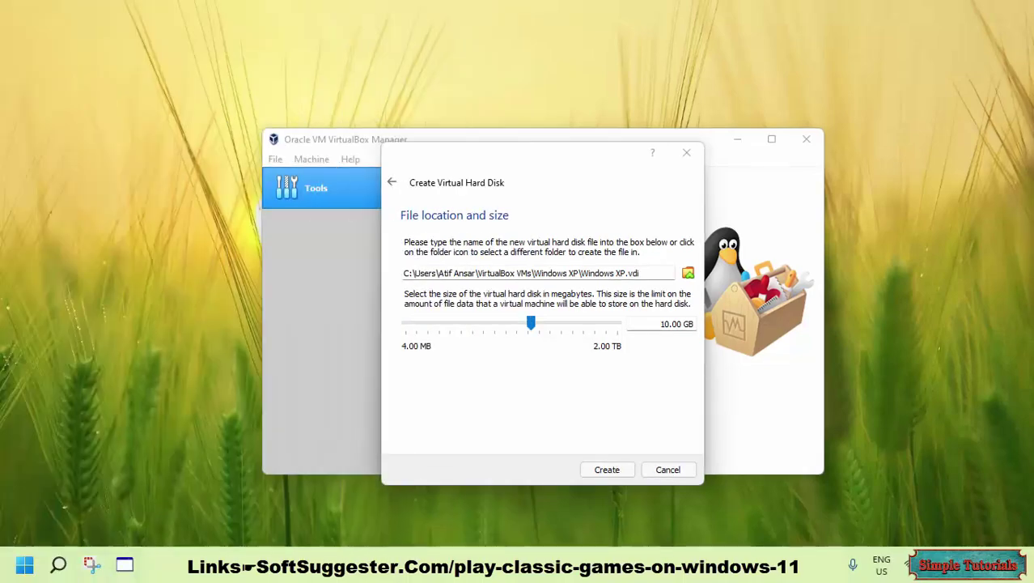
{"action": "left_click", "coordinate": [688, 273]}
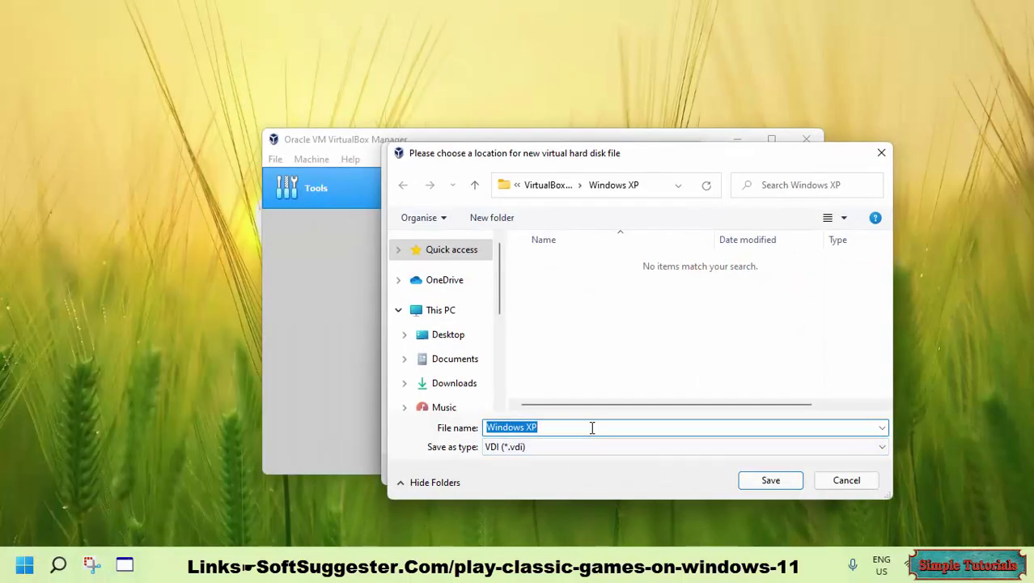
{"action": "left_click", "coordinate": [769, 482]}
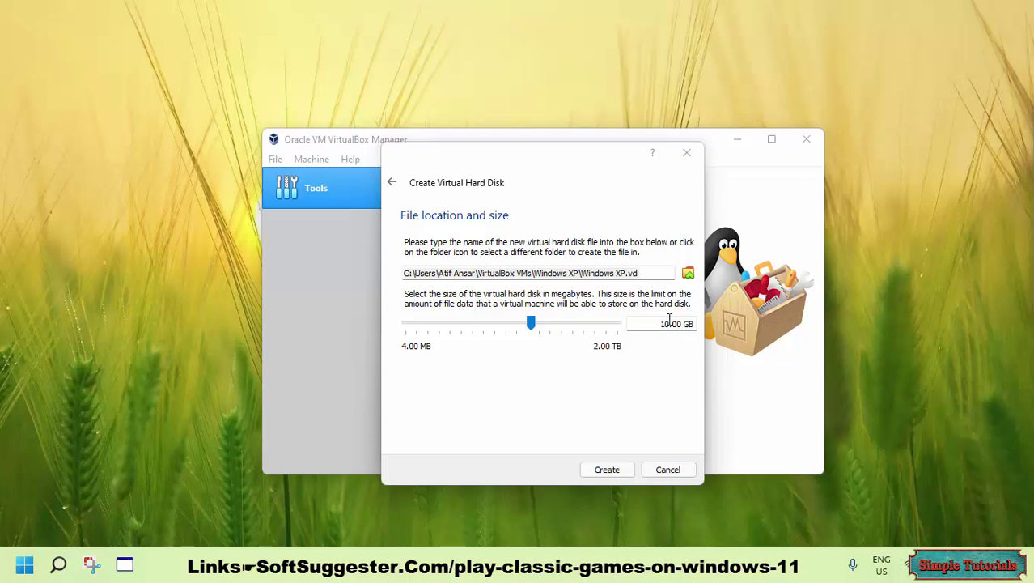
{"action": "left_click_drag", "start_coordinate": [671, 324], "coordinate": [656, 318]}
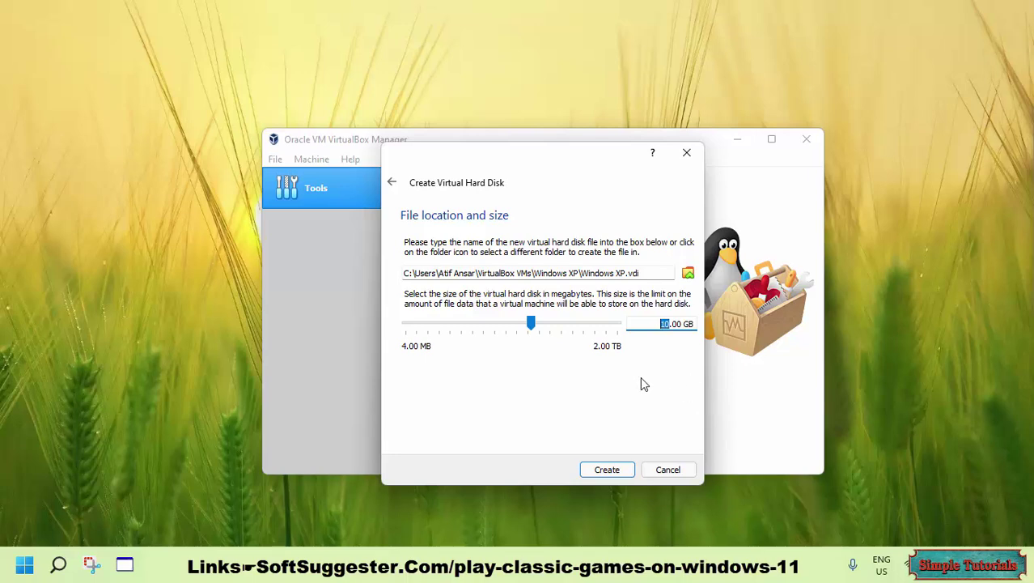
{"action": "type", "text": "5"}
{"action": "left_click", "coordinate": [607, 470]}
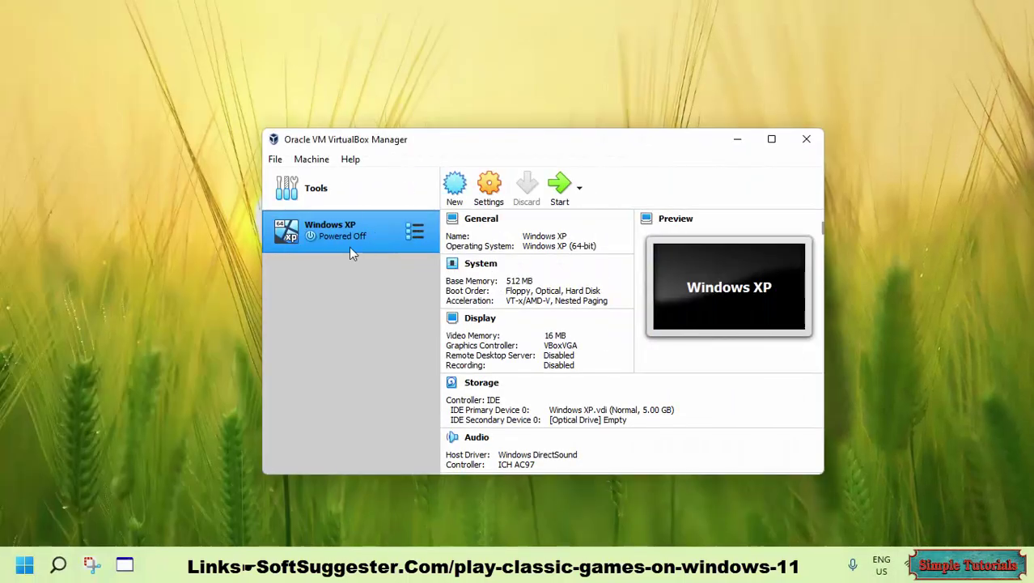
Step: In the Windows XP machine's advanced general settings, set both Shared Clipboard and Drag'n'Drop to Bidirectional
{"action": "left_click", "coordinate": [488, 205]}
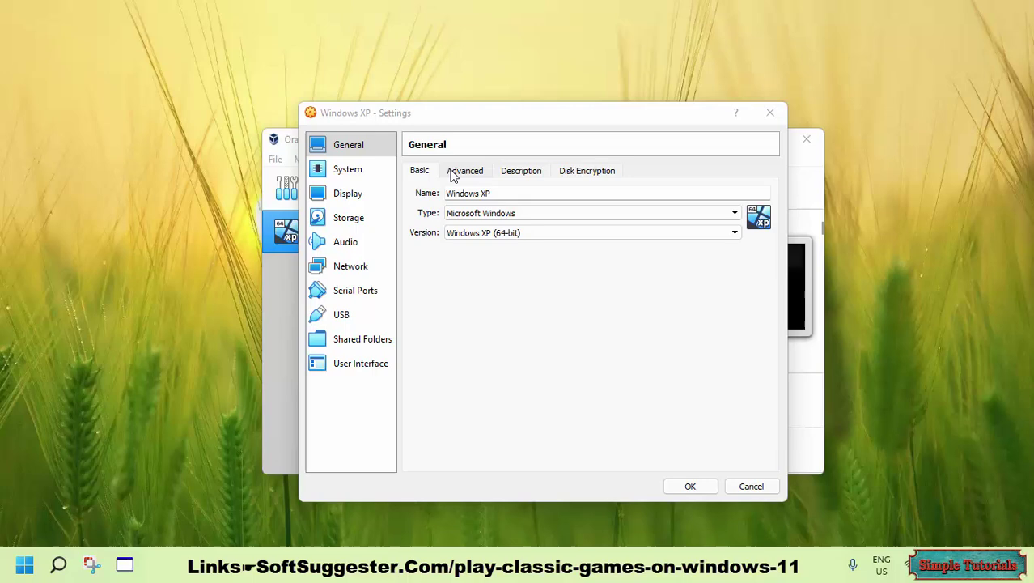
{"action": "left_click", "coordinate": [454, 172]}
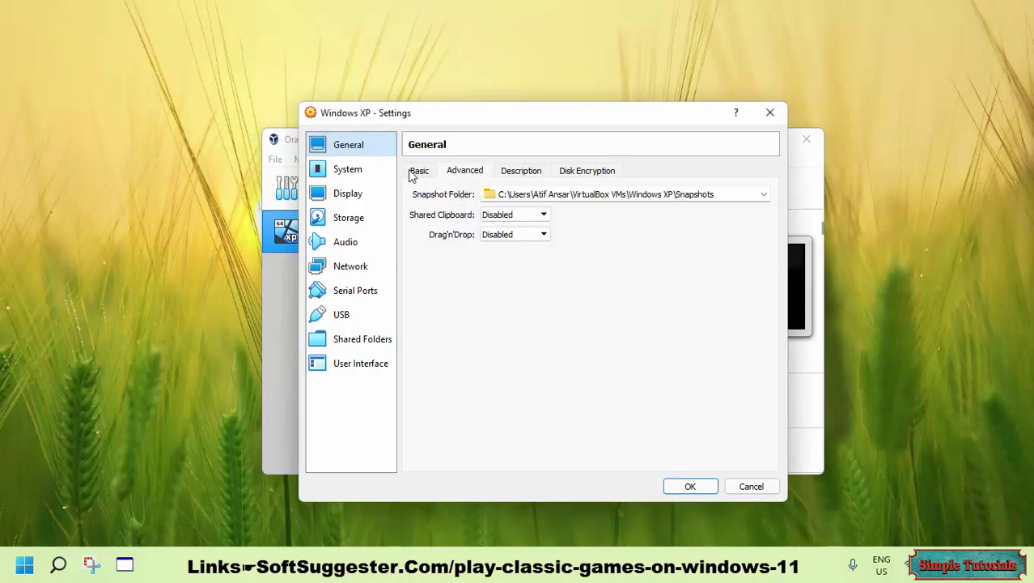
{"action": "left_click", "coordinate": [534, 218]}
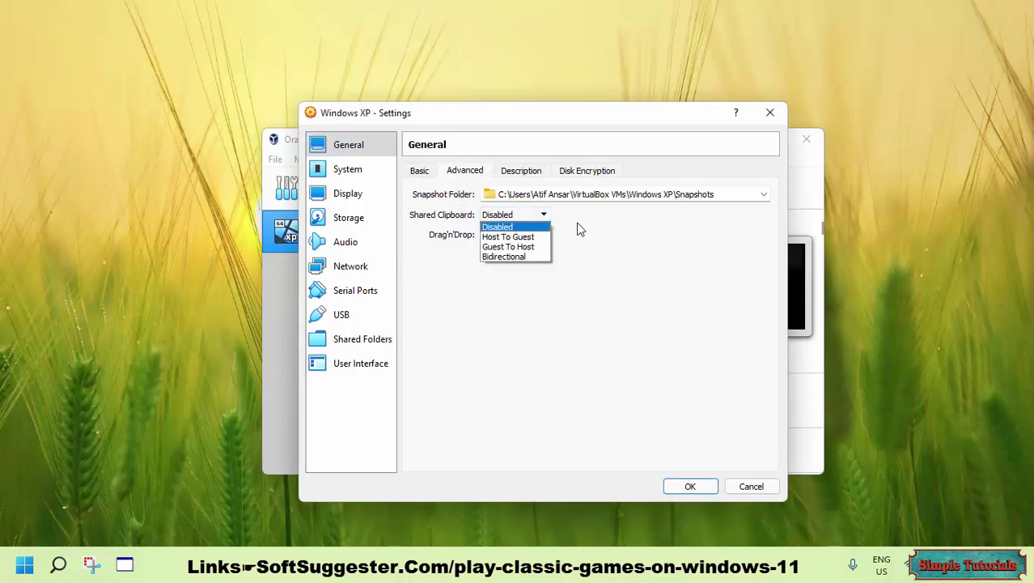
{"action": "left_click", "coordinate": [543, 257]}
{"action": "left_click", "coordinate": [514, 237]}
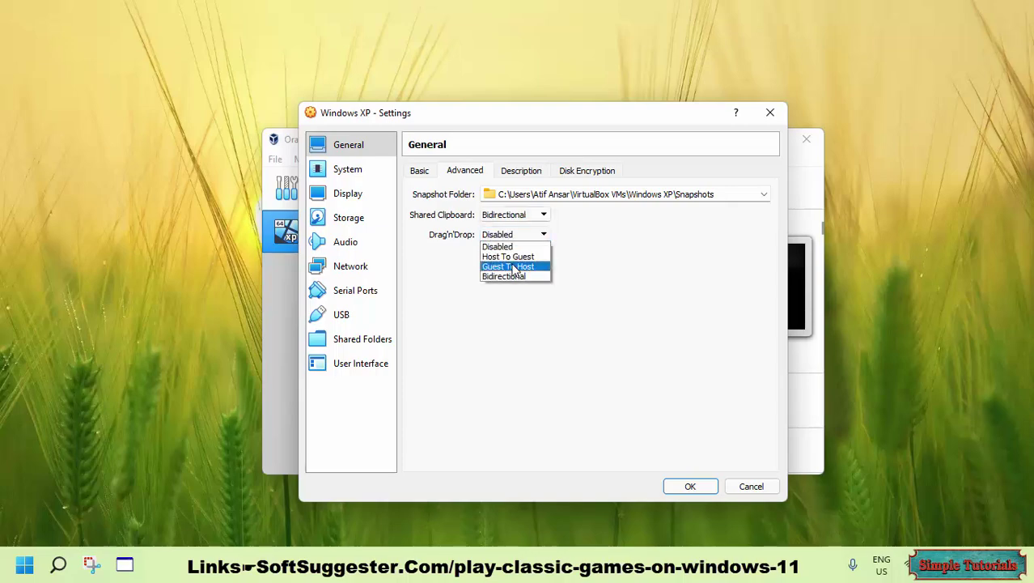
{"action": "left_click", "coordinate": [516, 276]}
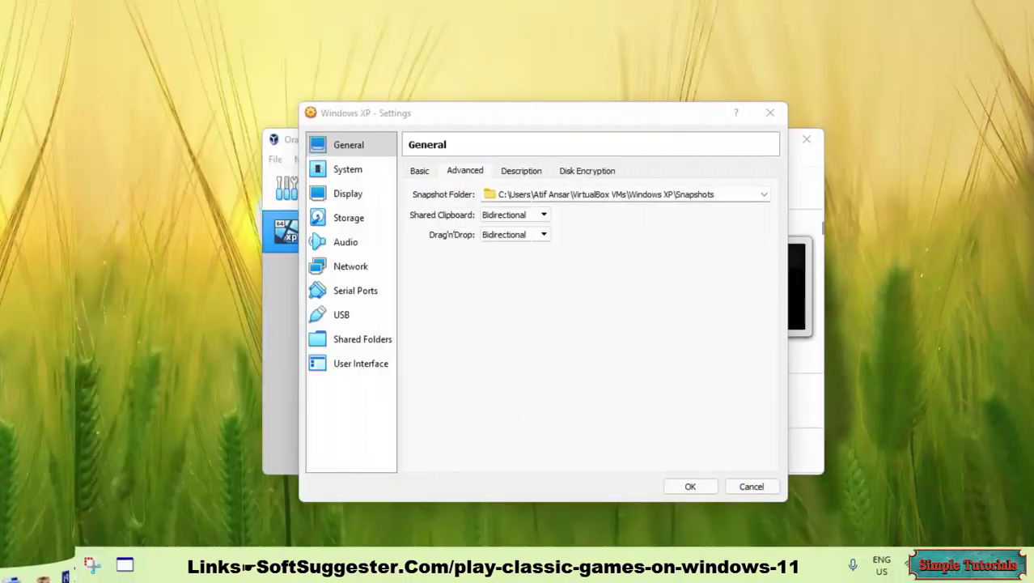
Step: Attach Windows_xp_professional_sp3_Nov_2013_Incl_SATA_Drivers.iso from the ISO Files folder to the machine's empty optical drive and save the settings
{"action": "left_click", "coordinate": [385, 223]}
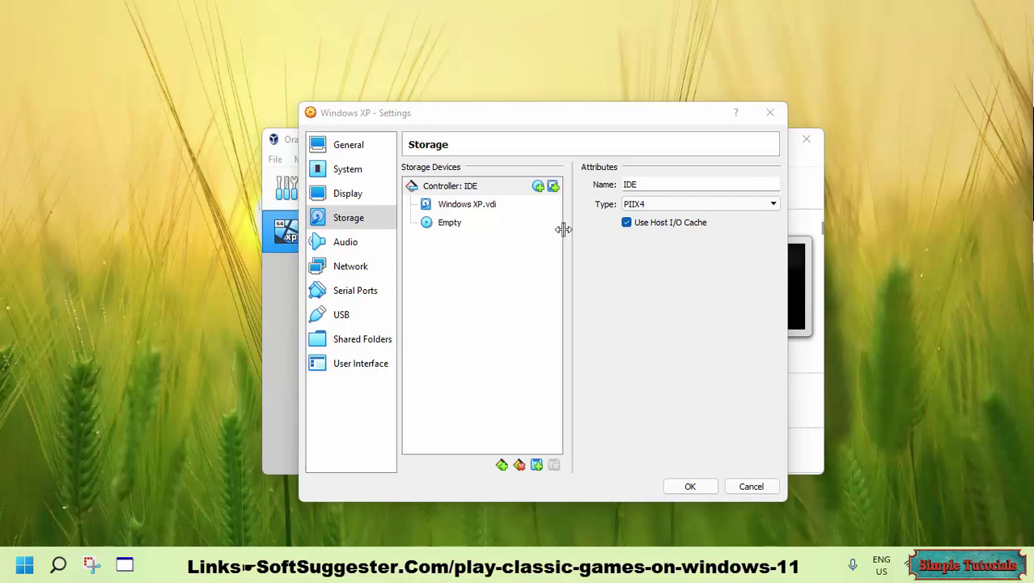
{"action": "left_click", "coordinate": [492, 222]}
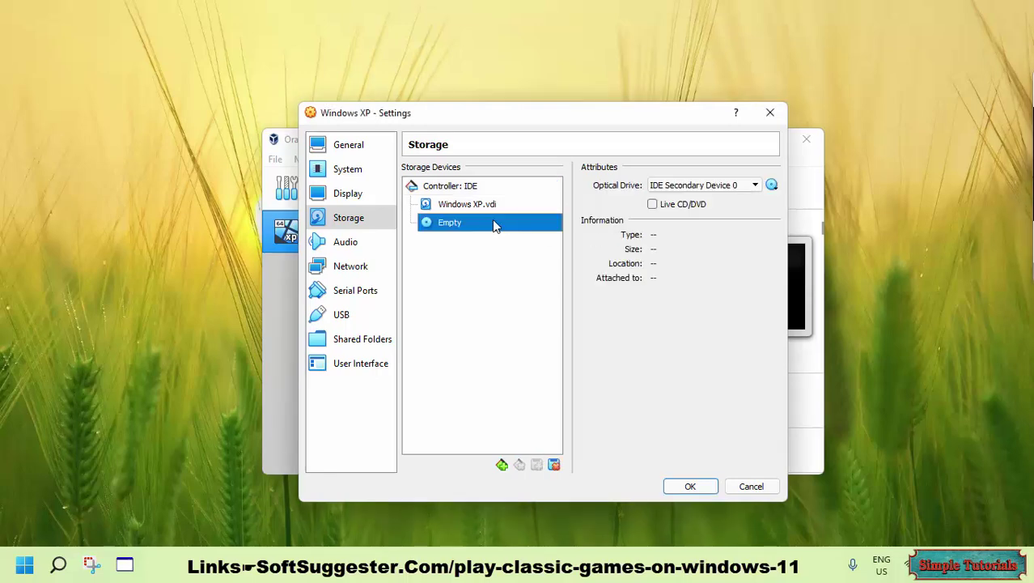
{"action": "left_click", "coordinate": [771, 185]}
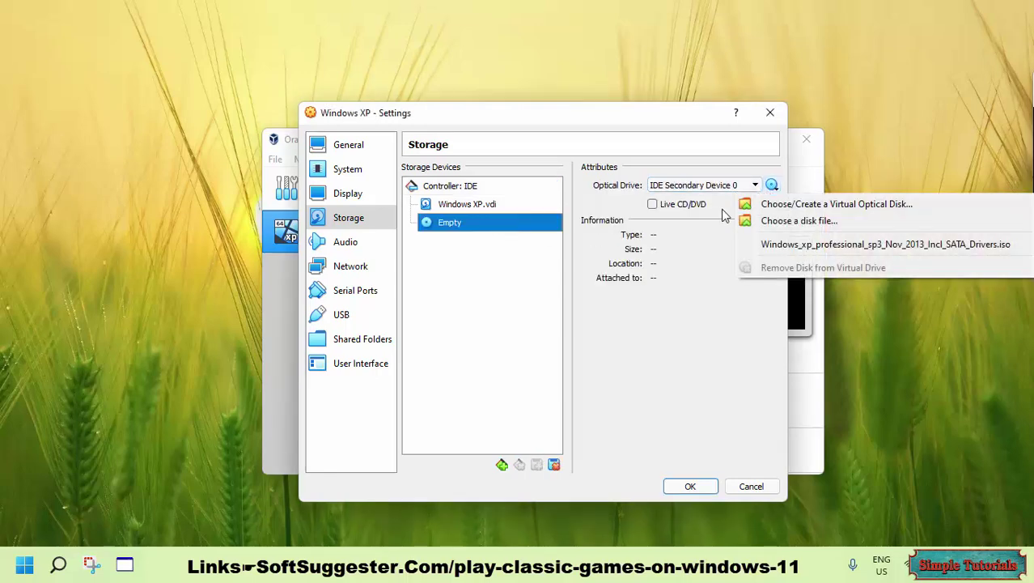
{"action": "left_click", "coordinate": [789, 220]}
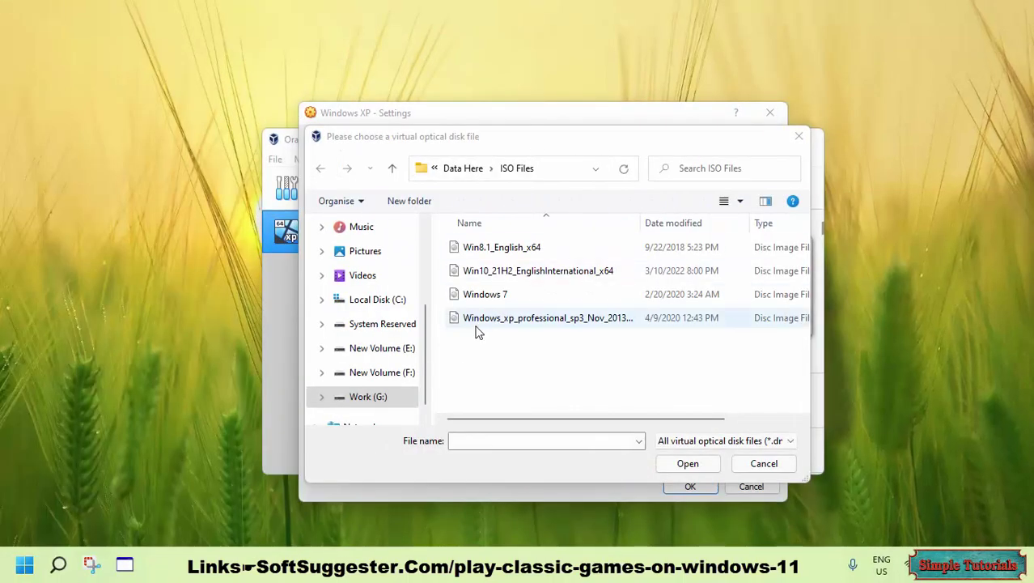
{"action": "double_click", "coordinate": [476, 324]}
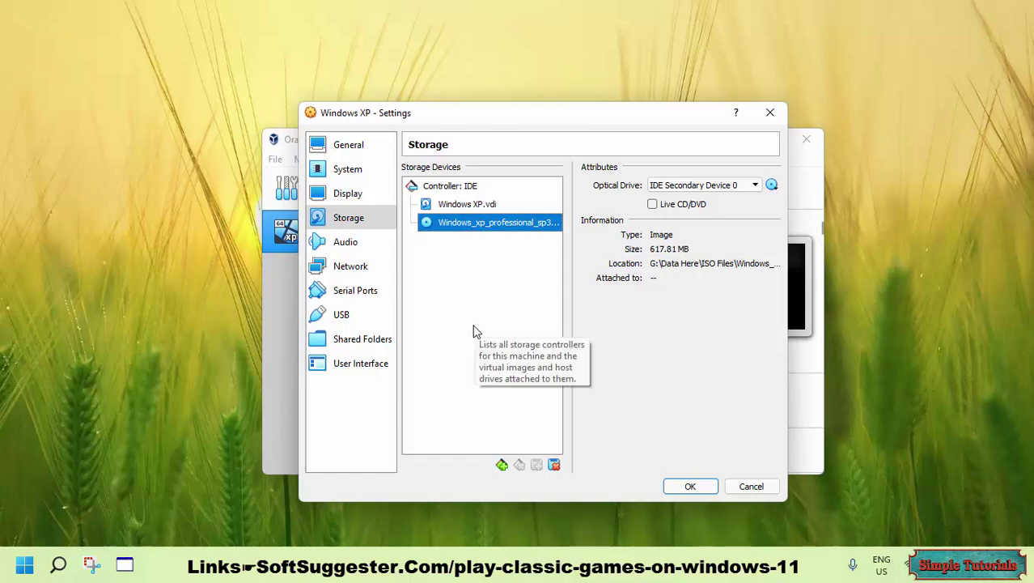
{"action": "left_click", "coordinate": [700, 486]}
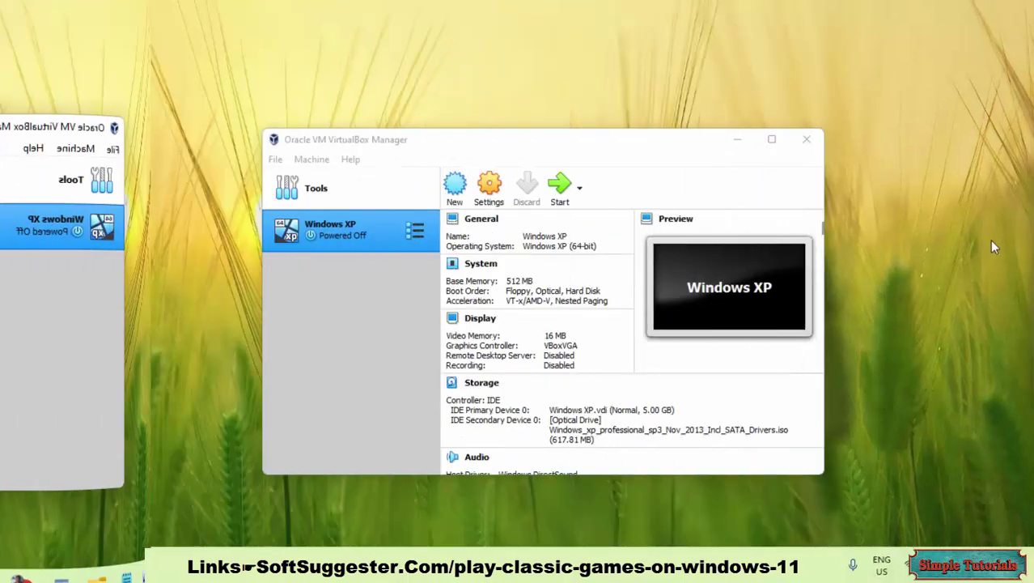
Step: Start the Windows XP virtual machine, minimize the manager window, and dismiss the Windows XP tour notice in the guest
{"action": "left_click", "coordinate": [560, 186]}
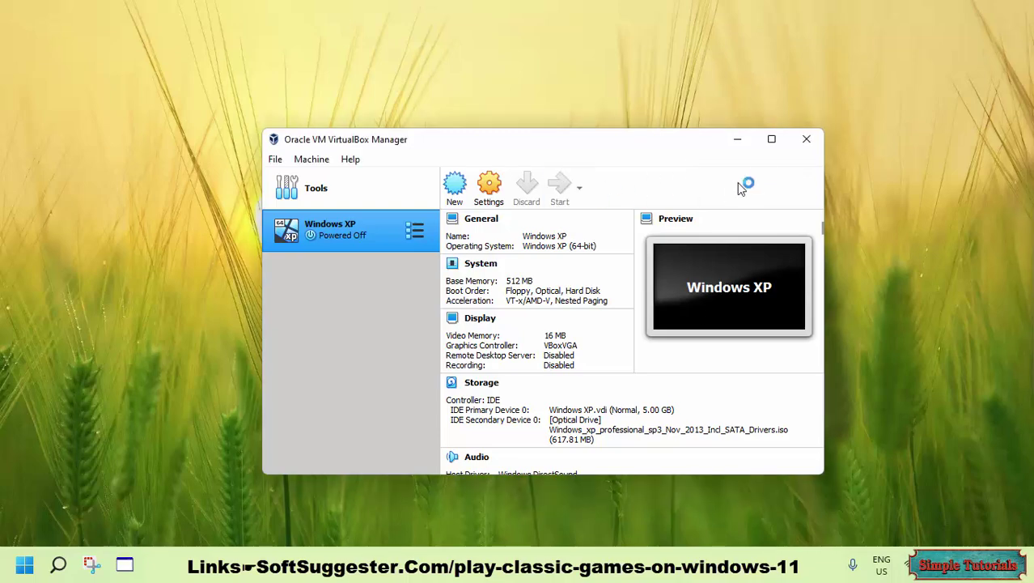
{"action": "left_click", "coordinate": [734, 142]}
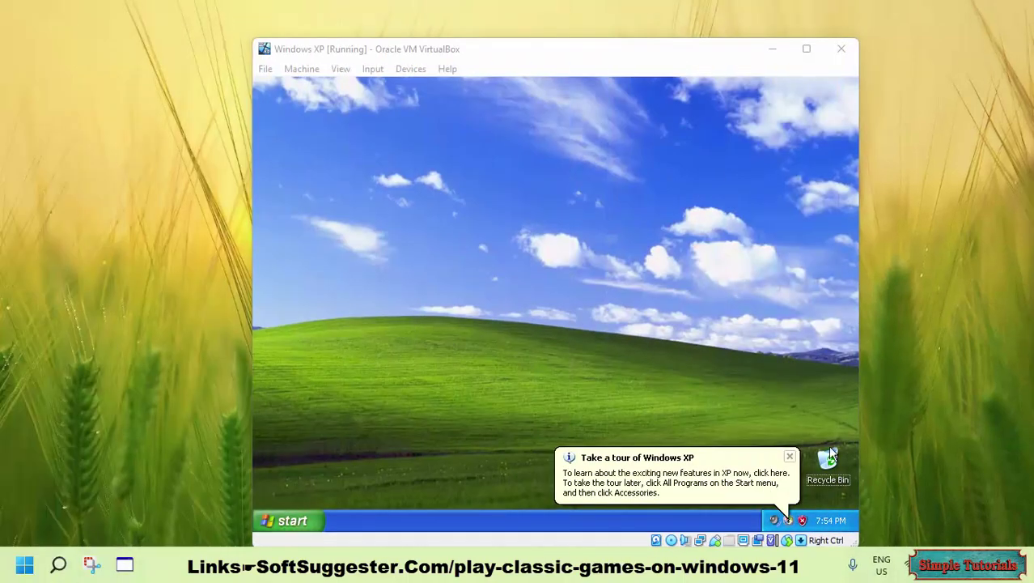
{"action": "left_click", "coordinate": [789, 456]}
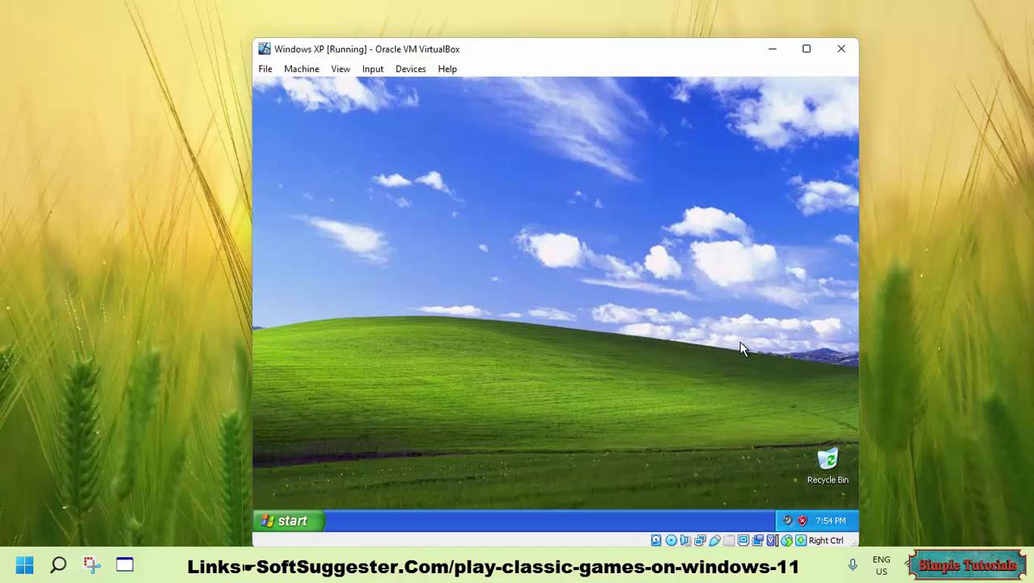
Step: Insert the Guest Additions CD image into the virtual machine and launch its setup from My Computer in the guest
{"action": "left_click", "coordinate": [408, 70]}
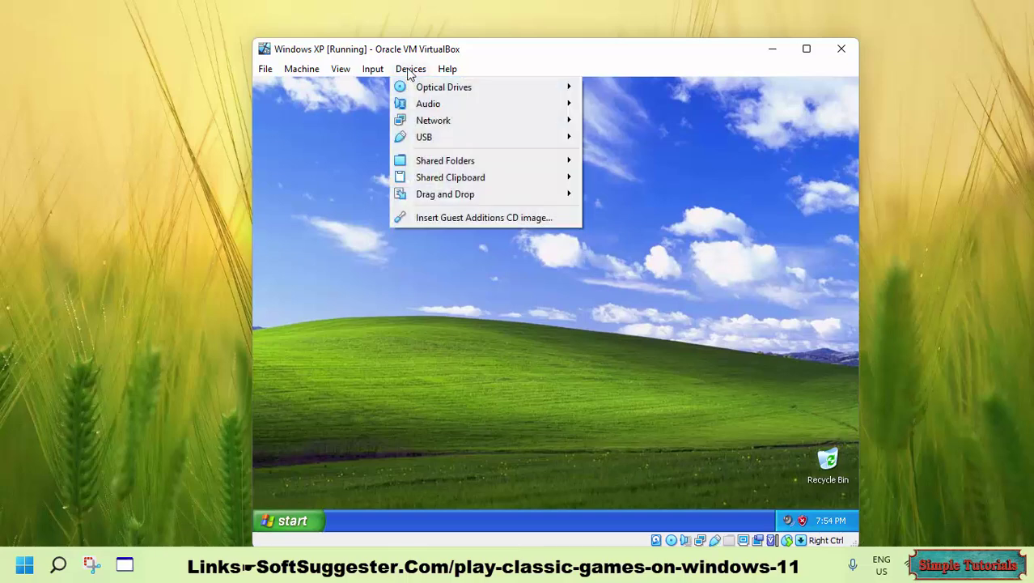
{"action": "left_click", "coordinate": [515, 219]}
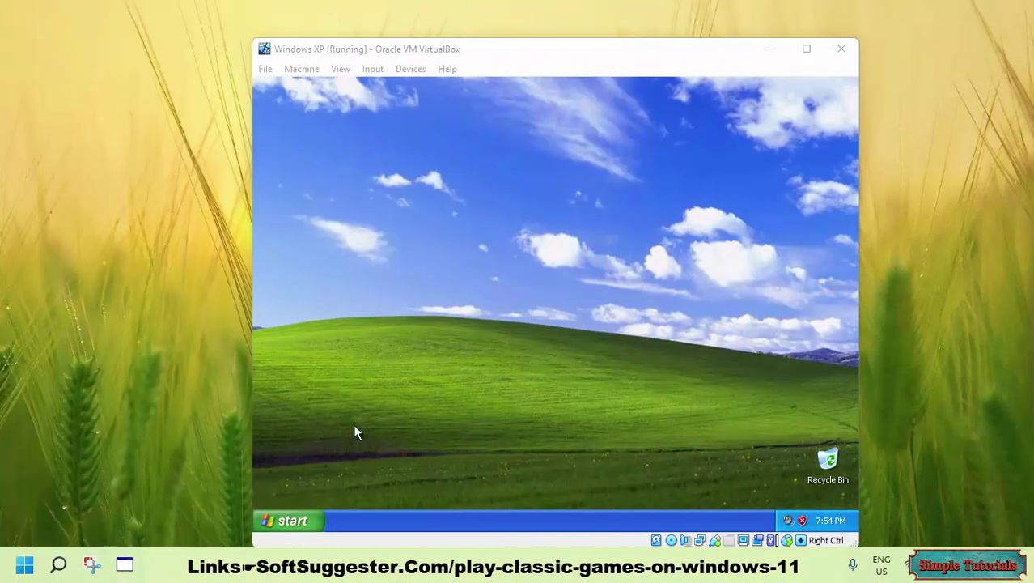
{"action": "left_click", "coordinate": [301, 518]}
{"action": "left_click", "coordinate": [454, 299]}
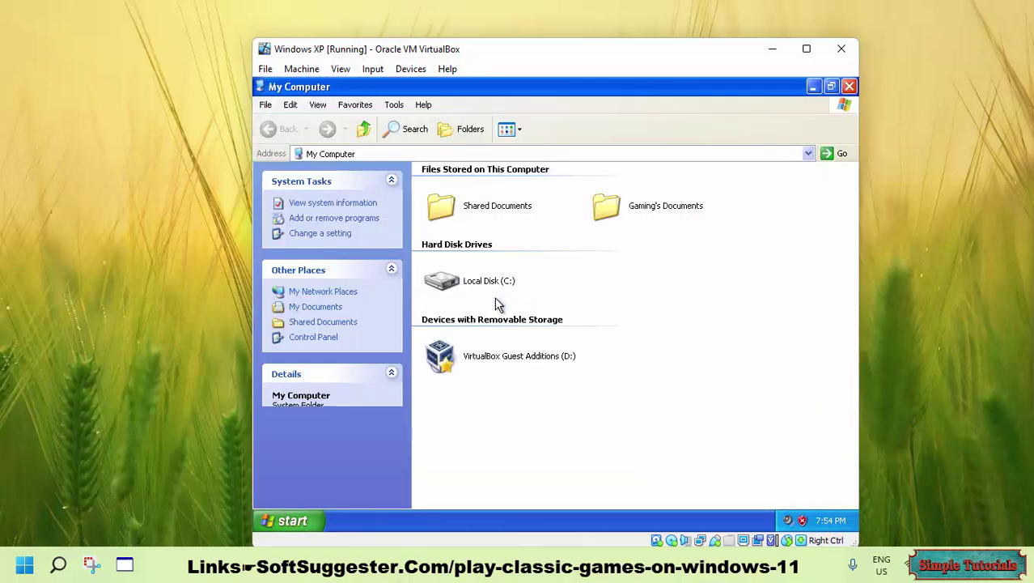
{"action": "double_click", "coordinate": [458, 351]}
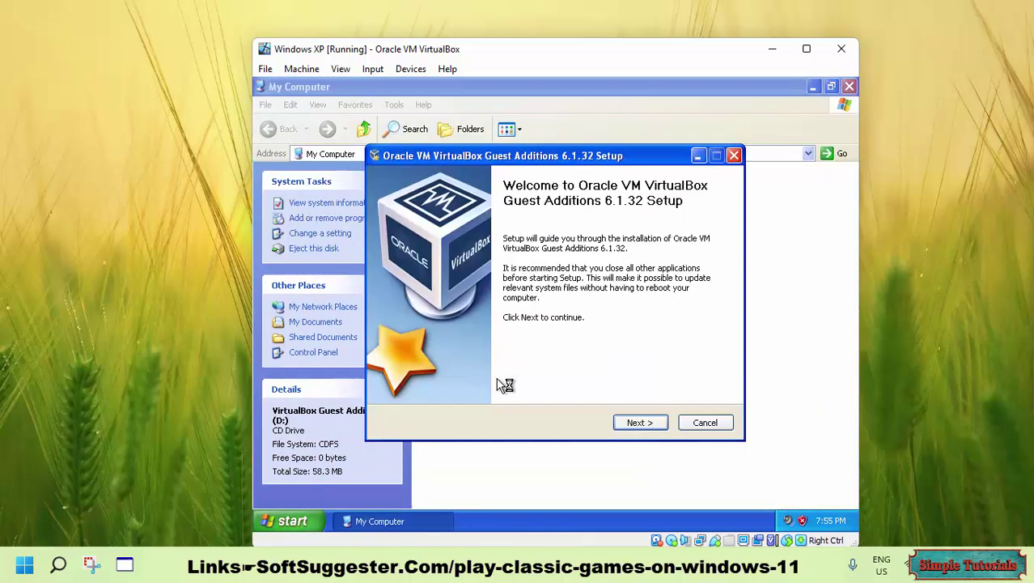
Step: Install Guest Additions 6.1.32 with the Reboot now option, and dismiss the mouse pointer integration notice after the restart
{"action": "left_click", "coordinate": [643, 421]}
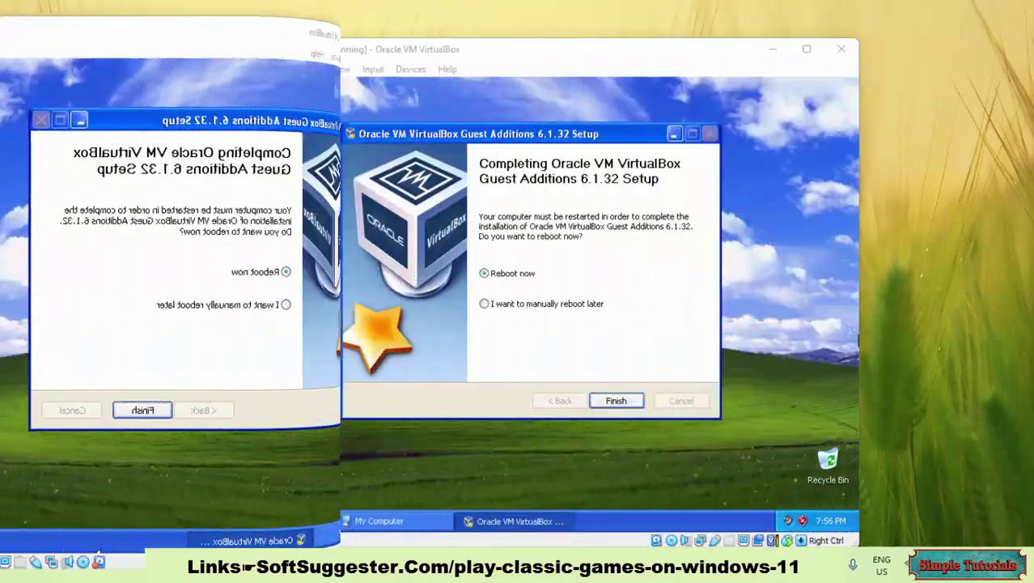
{"action": "left_click", "coordinate": [614, 400]}
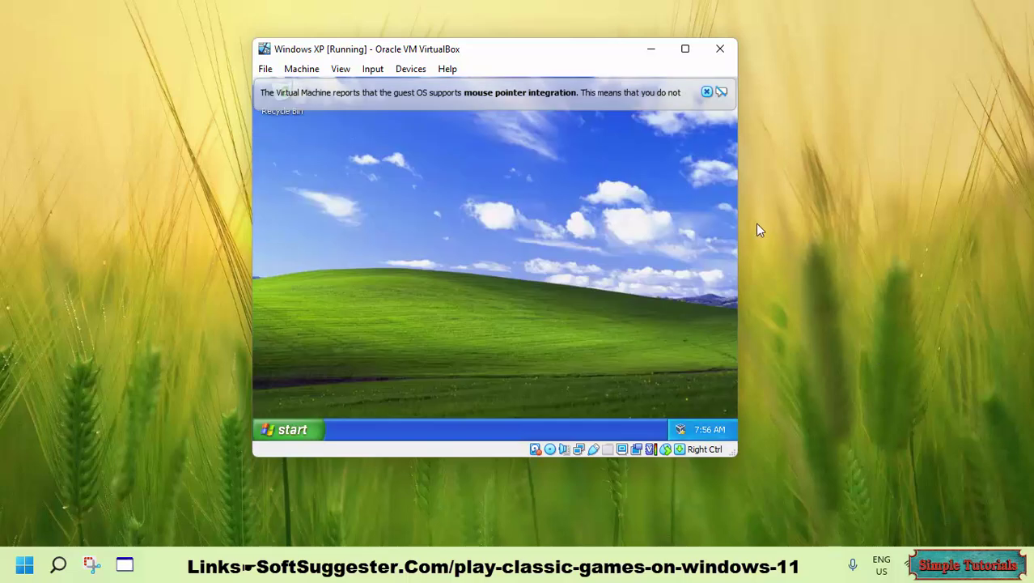
{"action": "left_click", "coordinate": [706, 91]}
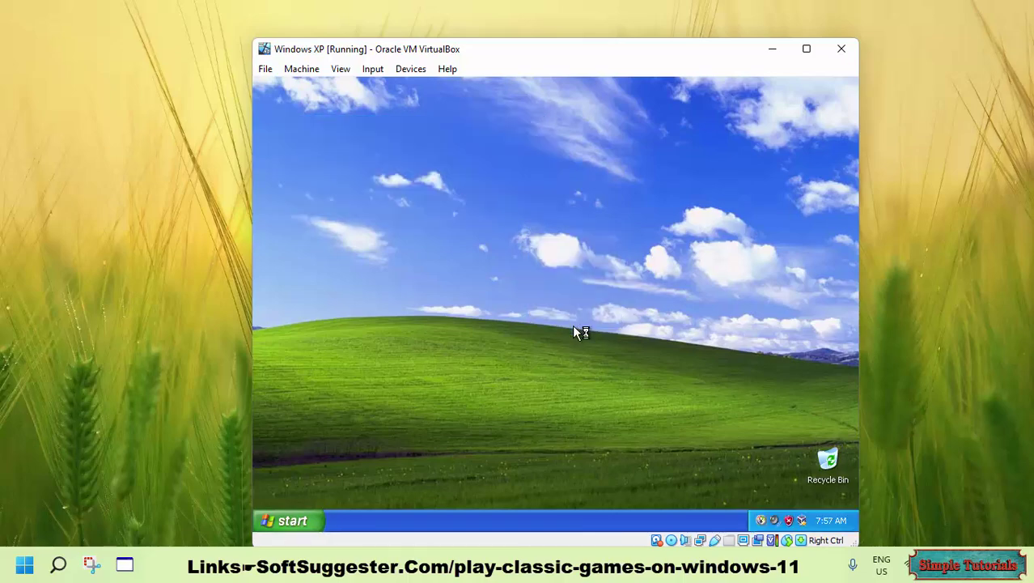
Step: Move the guest's Recycle Bin icon to the lower-right corner of the enlarged desktop and minimize the virtual machine window
{"action": "left_click", "coordinate": [450, 471]}
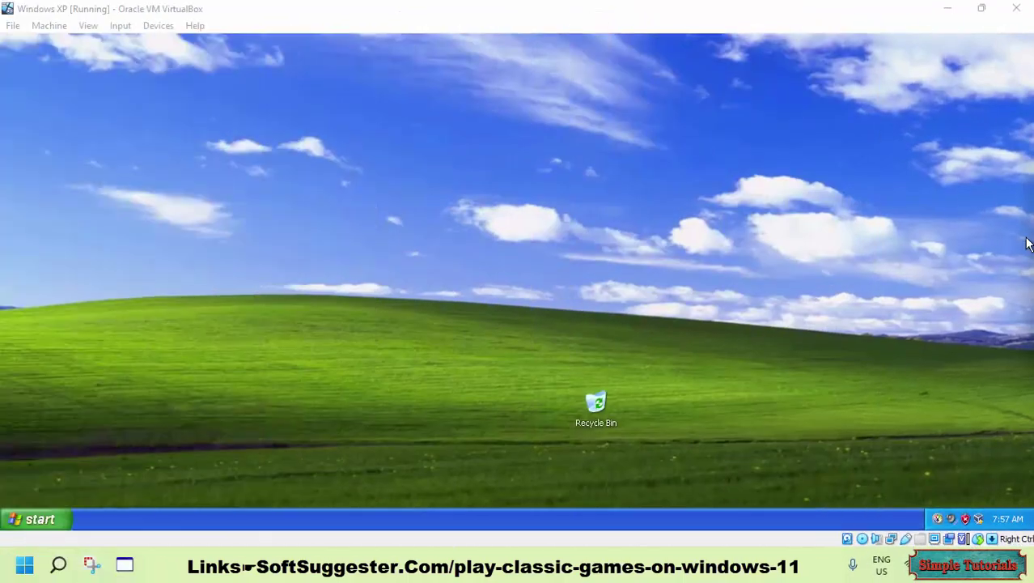
{"action": "left_click_drag", "start_coordinate": [602, 397], "coordinate": [1000, 457]}
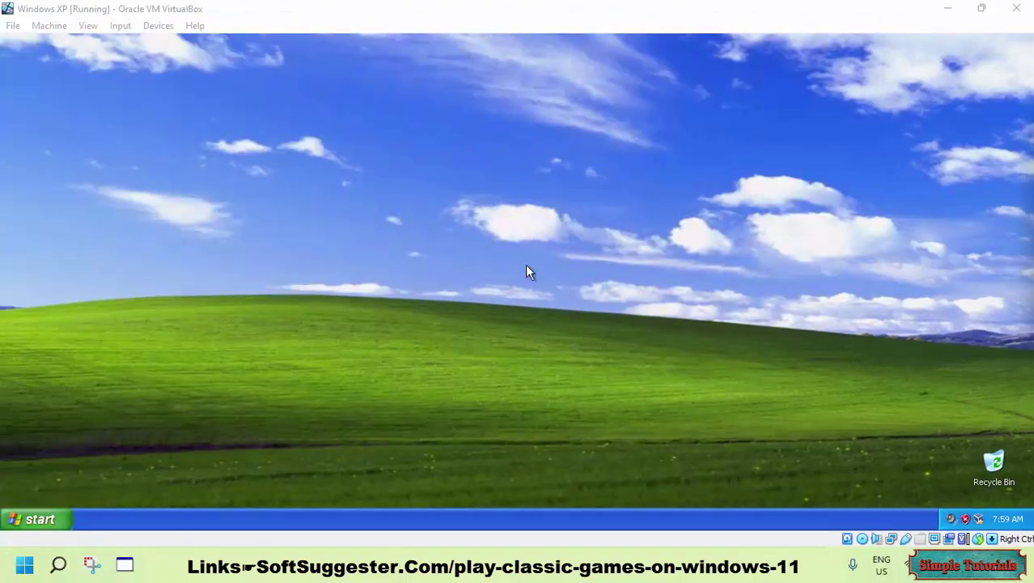
{"action": "left_click", "coordinate": [945, 8]}
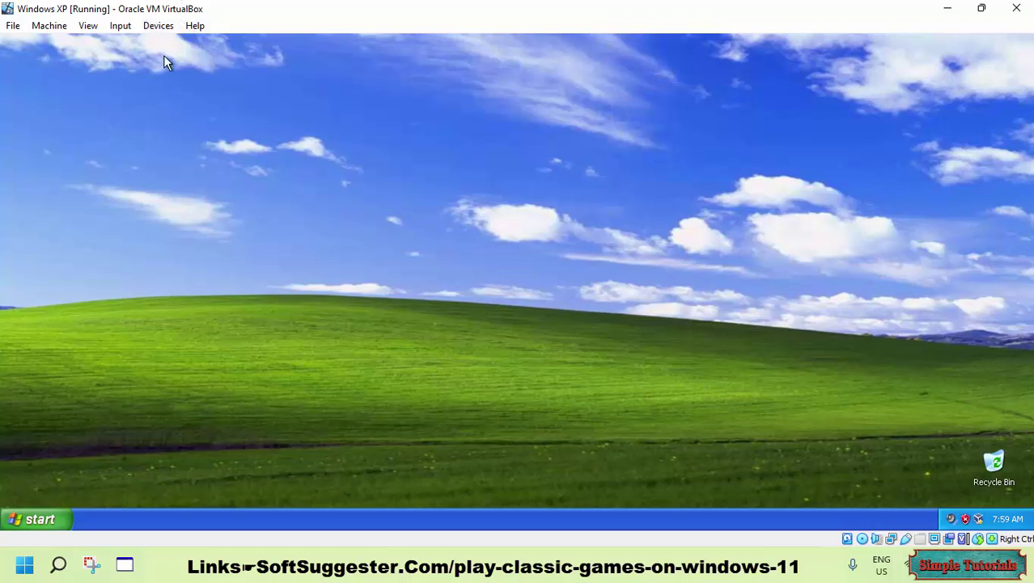
Step: In the running machine's shared folder settings, start a new share using the NEED_FOR_SPEED_2__SPECIAL_E folder from the host's Desktop as its path
{"action": "left_click", "coordinate": [158, 30]}
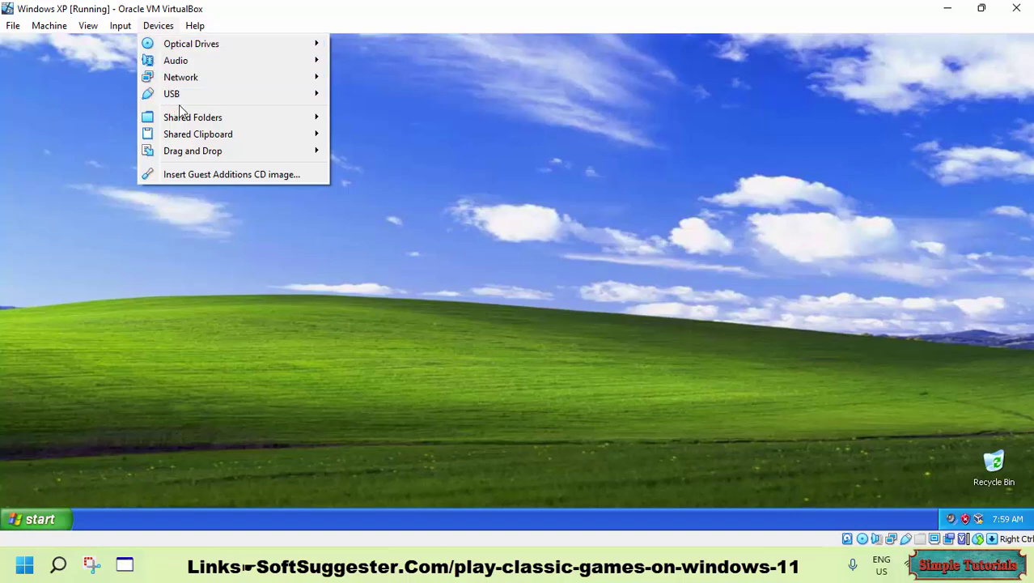
{"action": "mouse_move", "coordinate": [243, 115]}
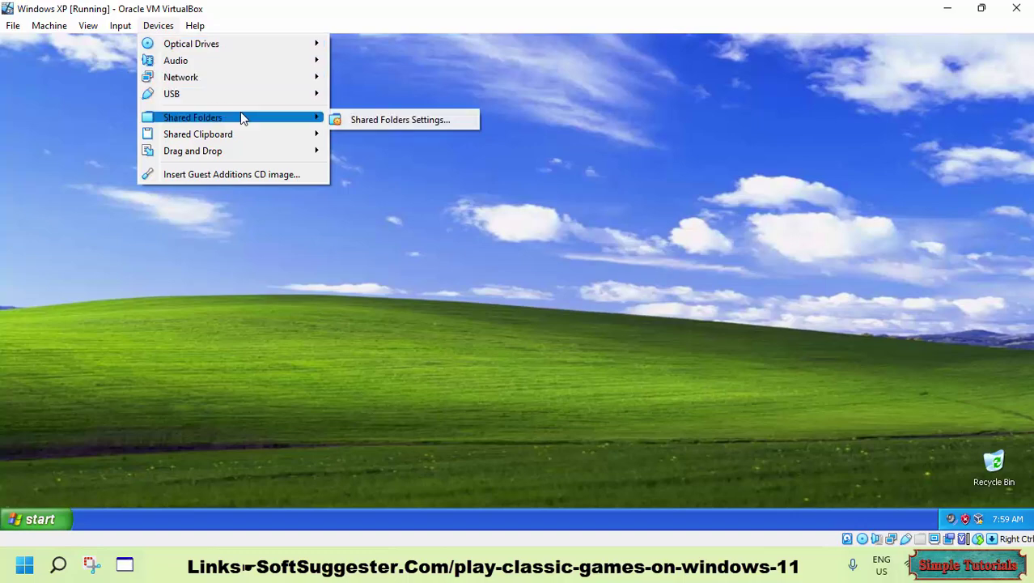
{"action": "left_click", "coordinate": [348, 119]}
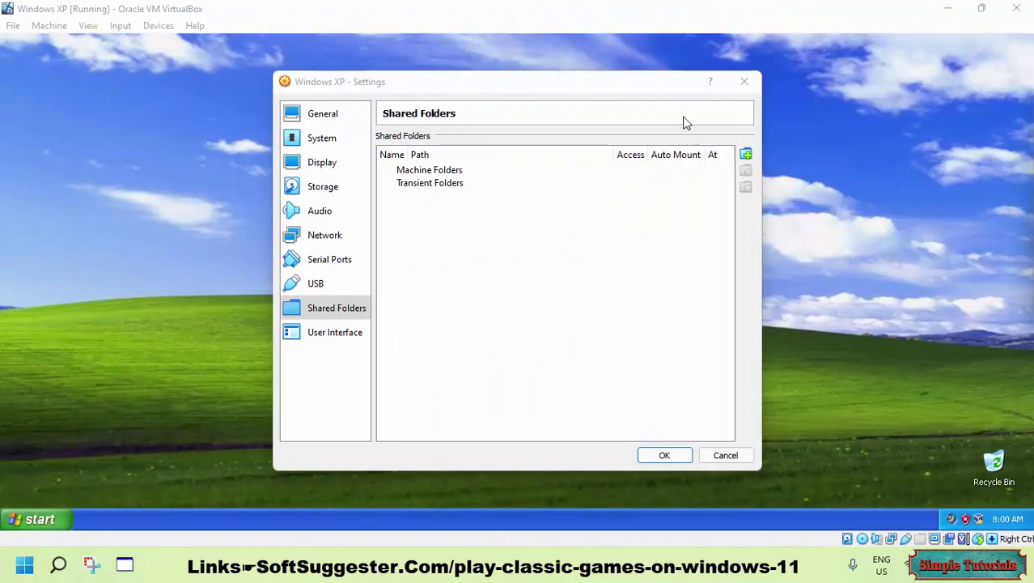
{"action": "left_click", "coordinate": [744, 154]}
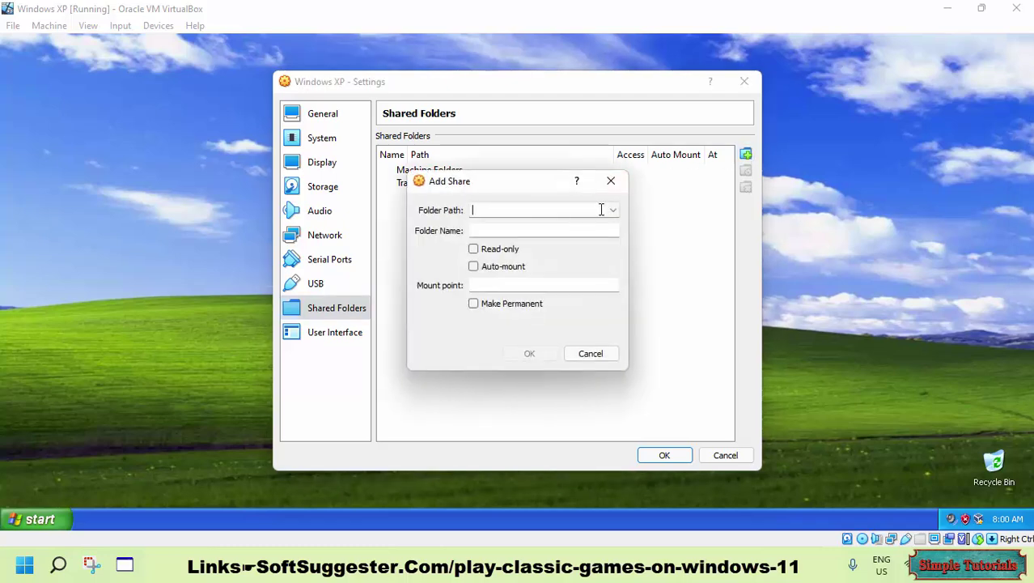
{"action": "key", "text": "Escape"}
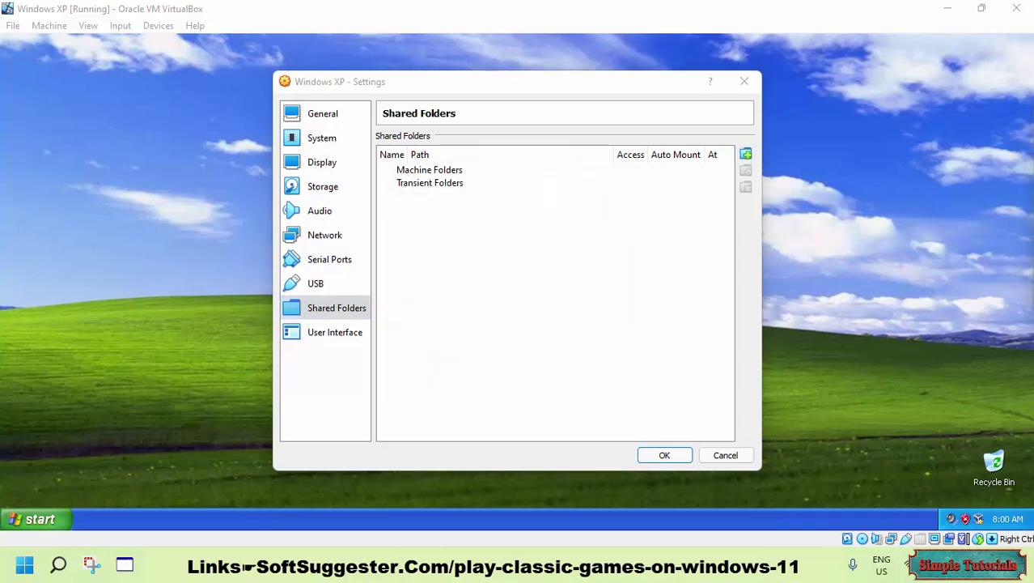
{"action": "left_click", "coordinate": [745, 153]}
{"action": "left_click", "coordinate": [613, 210]}
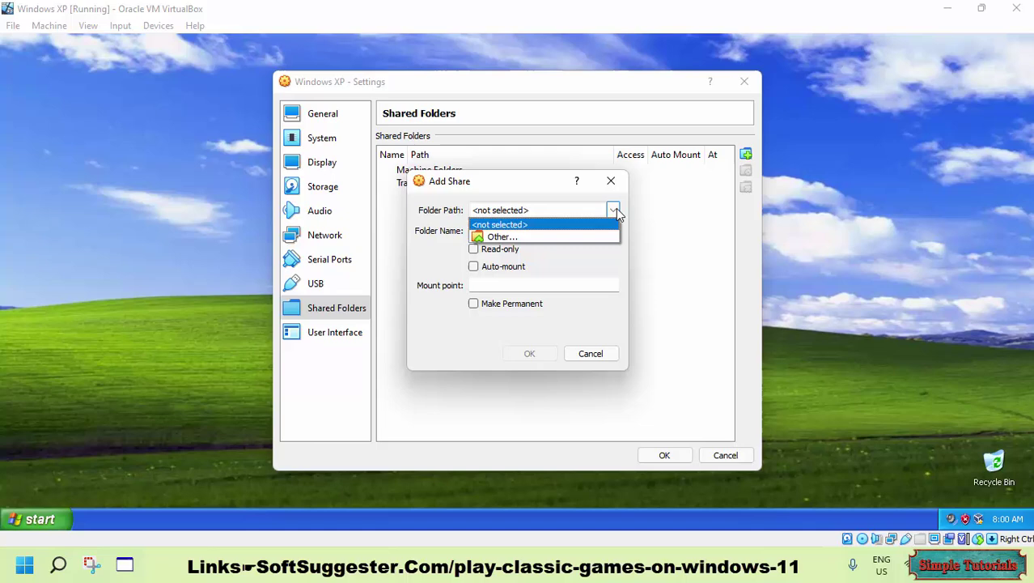
{"action": "left_click", "coordinate": [552, 237]}
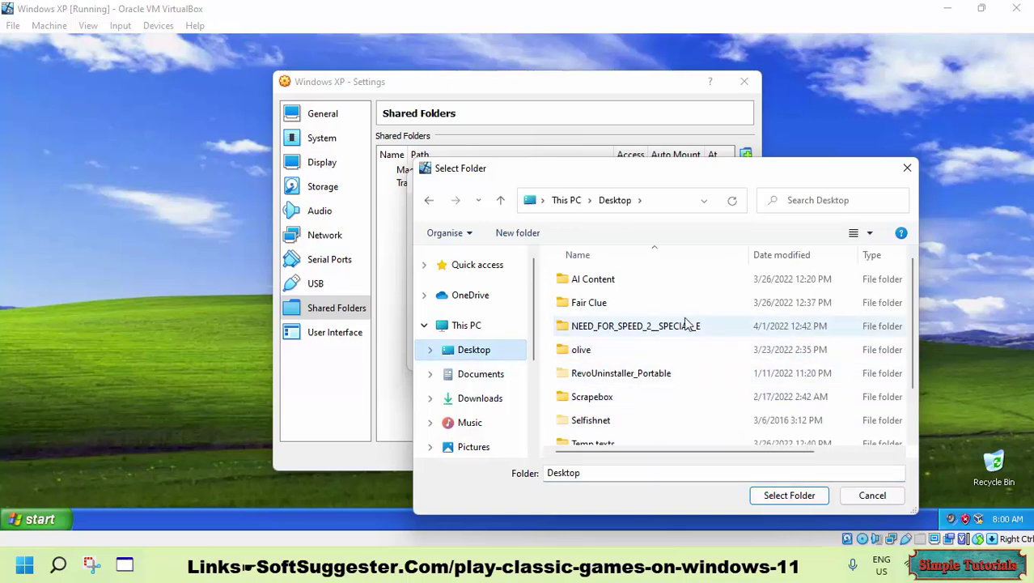
{"action": "double_click", "coordinate": [649, 333]}
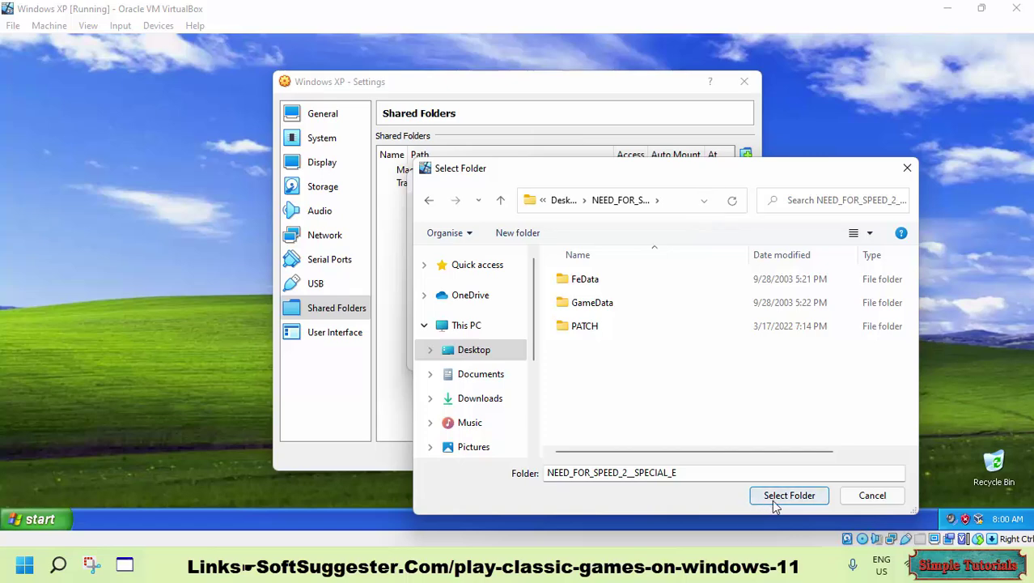
{"action": "left_click", "coordinate": [503, 207]}
{"action": "left_click", "coordinate": [631, 327]}
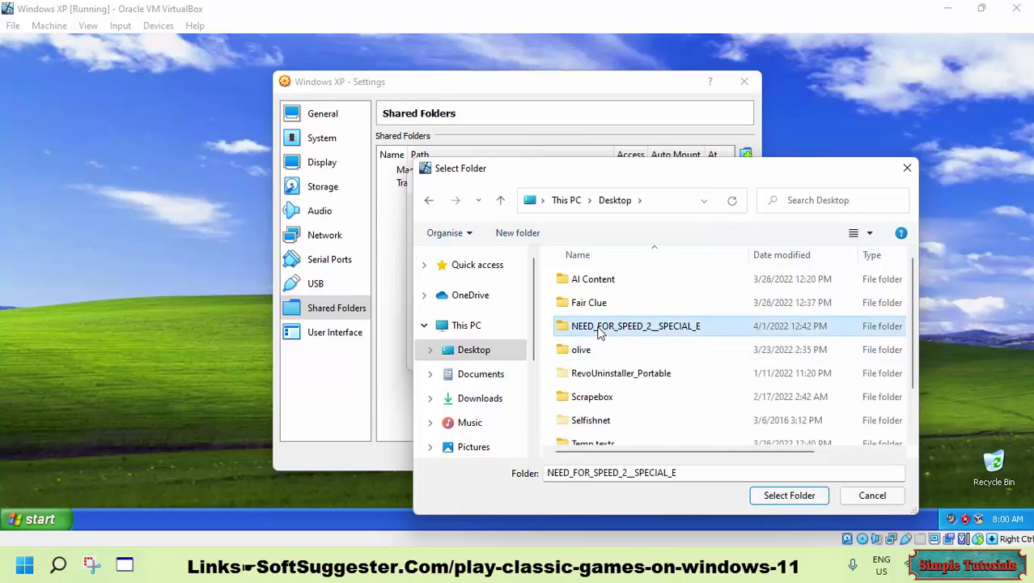
{"action": "left_click", "coordinate": [774, 497]}
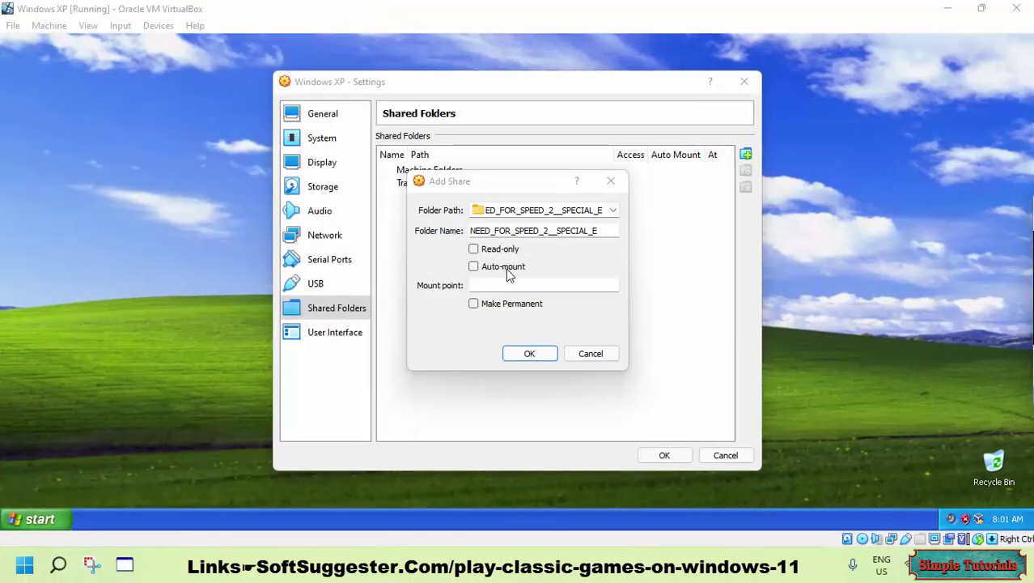
Step: Enable Auto-mount for the new share, add it to the machine folders and save the settings
{"action": "left_click", "coordinate": [497, 270]}
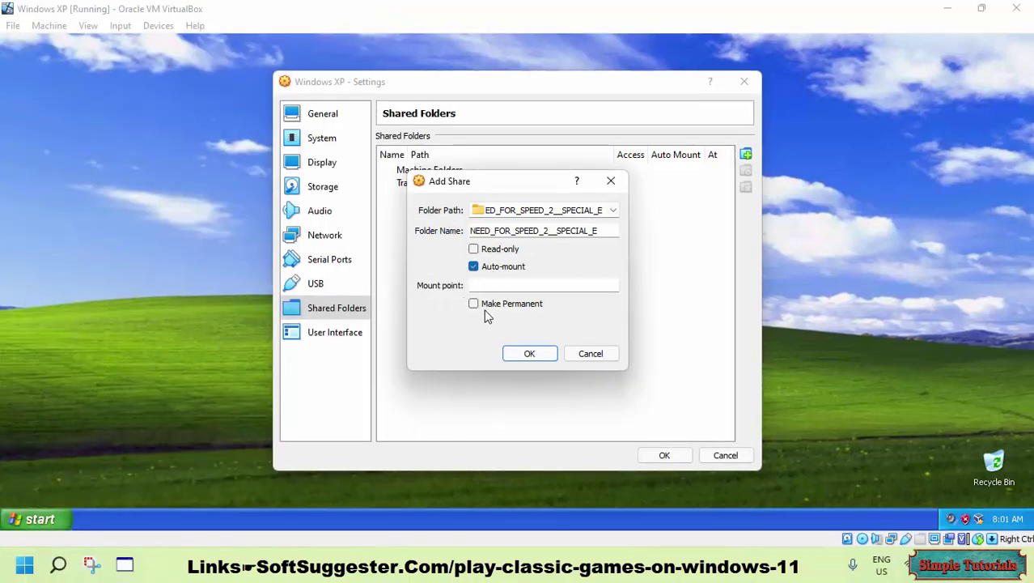
{"action": "left_click", "coordinate": [528, 354]}
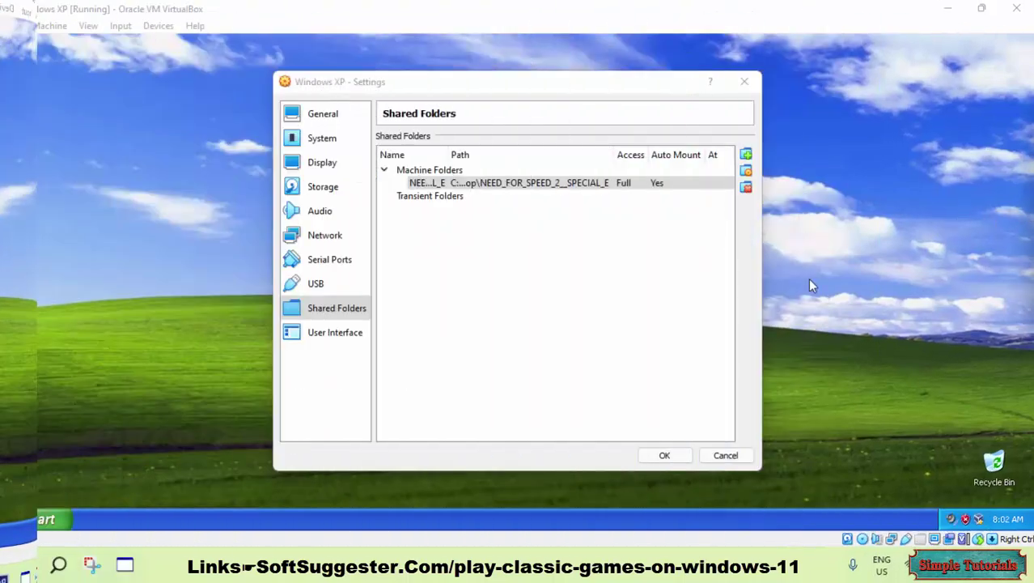
{"action": "left_click", "coordinate": [664, 455]}
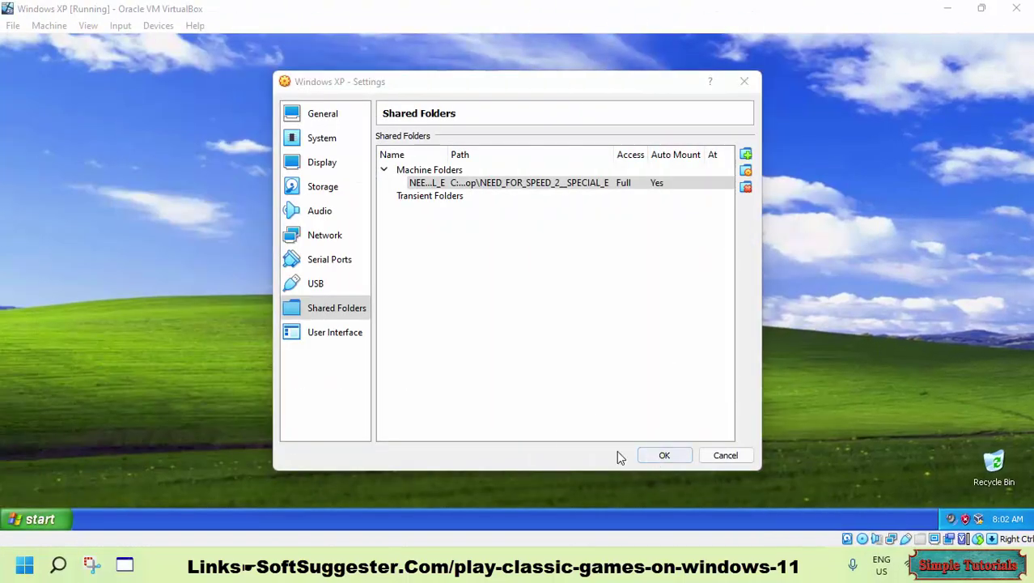
Step: Open the shared Need for Speed drive (Z:) through My Computer, launch the NFS2SEN program and dismiss the color mode notice
{"action": "left_click", "coordinate": [44, 519]}
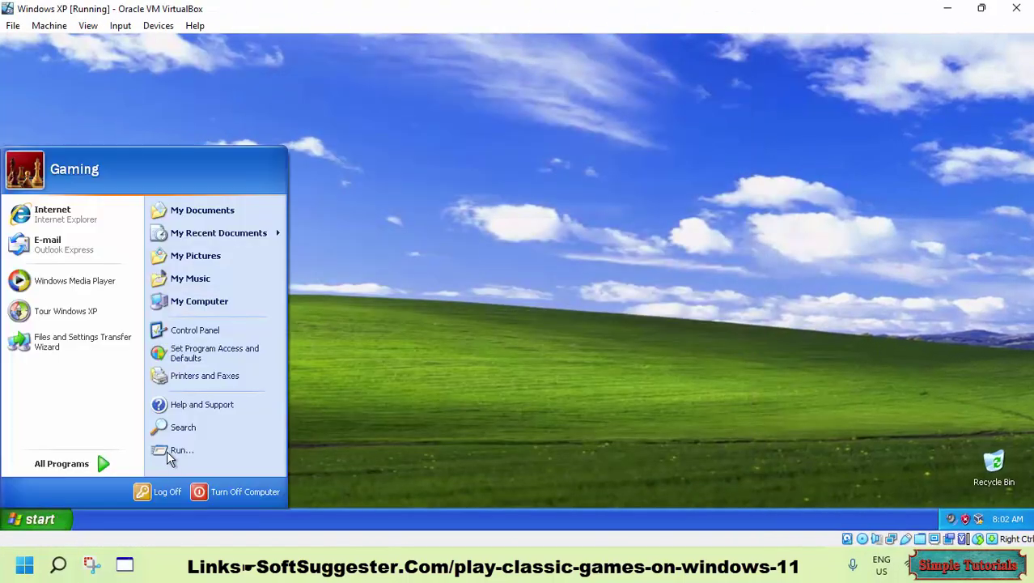
{"action": "left_click", "coordinate": [172, 303]}
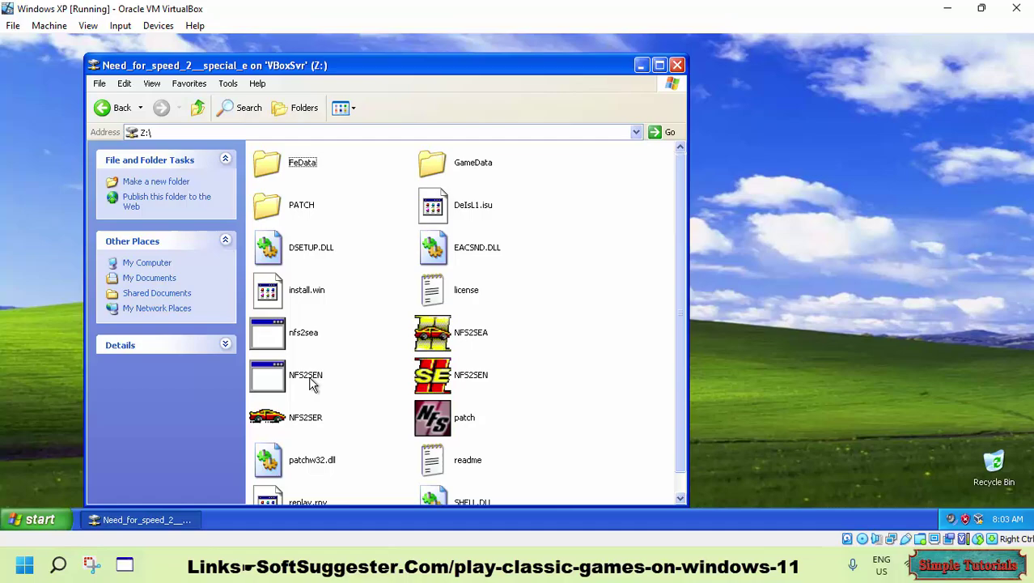
{"action": "double_click", "coordinate": [260, 369]}
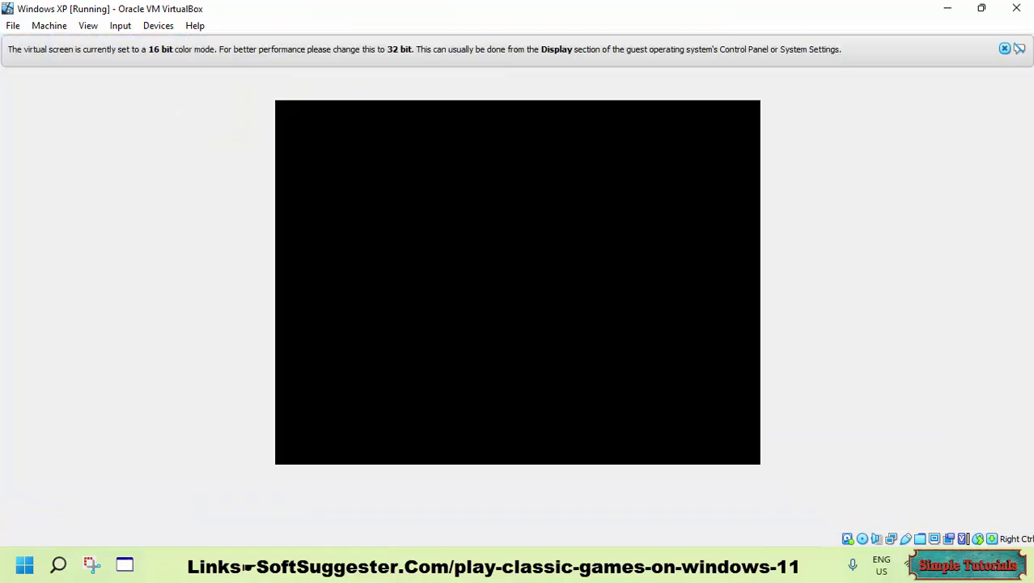
{"action": "left_click", "coordinate": [1004, 48]}
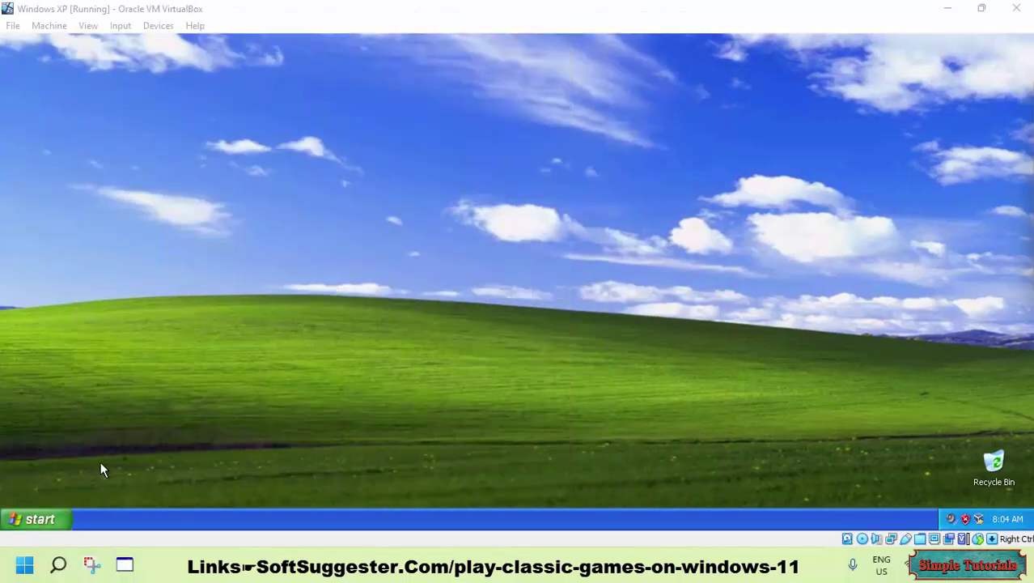
Step: Turn off the Windows XP guest from within its own system
{"action": "left_click", "coordinate": [40, 519]}
{"action": "left_click", "coordinate": [243, 491]}
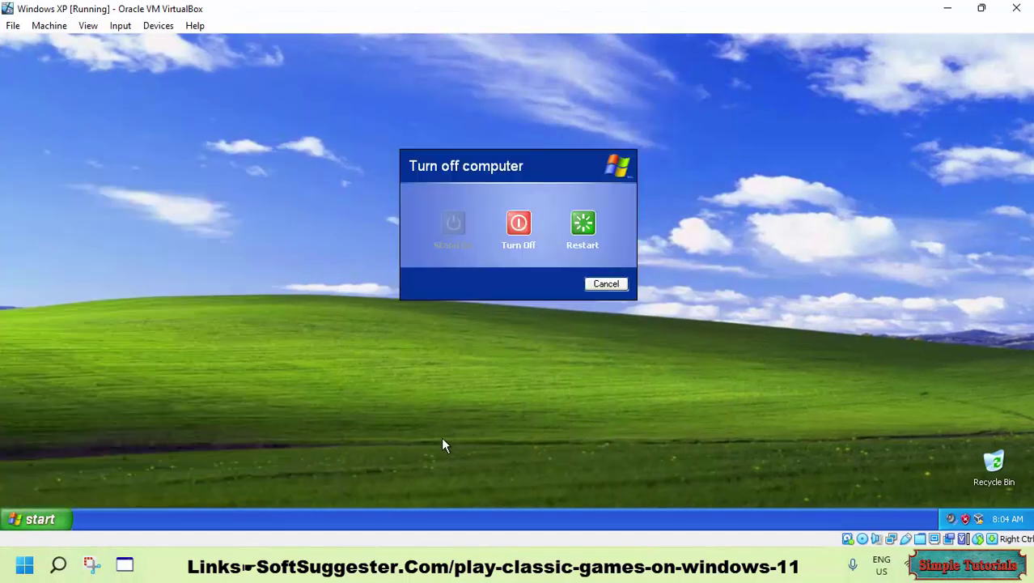
{"action": "left_click", "coordinate": [516, 227]}
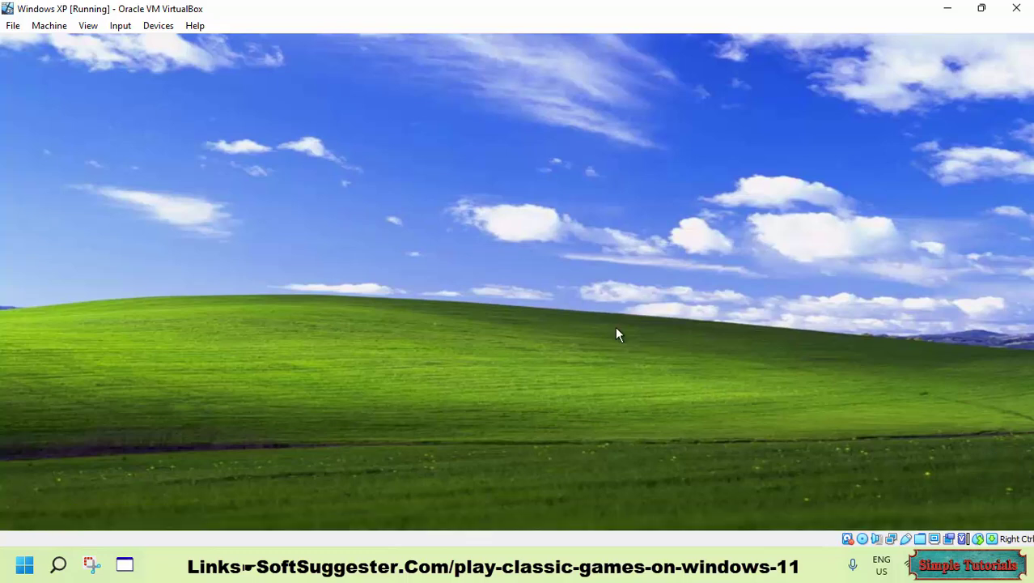